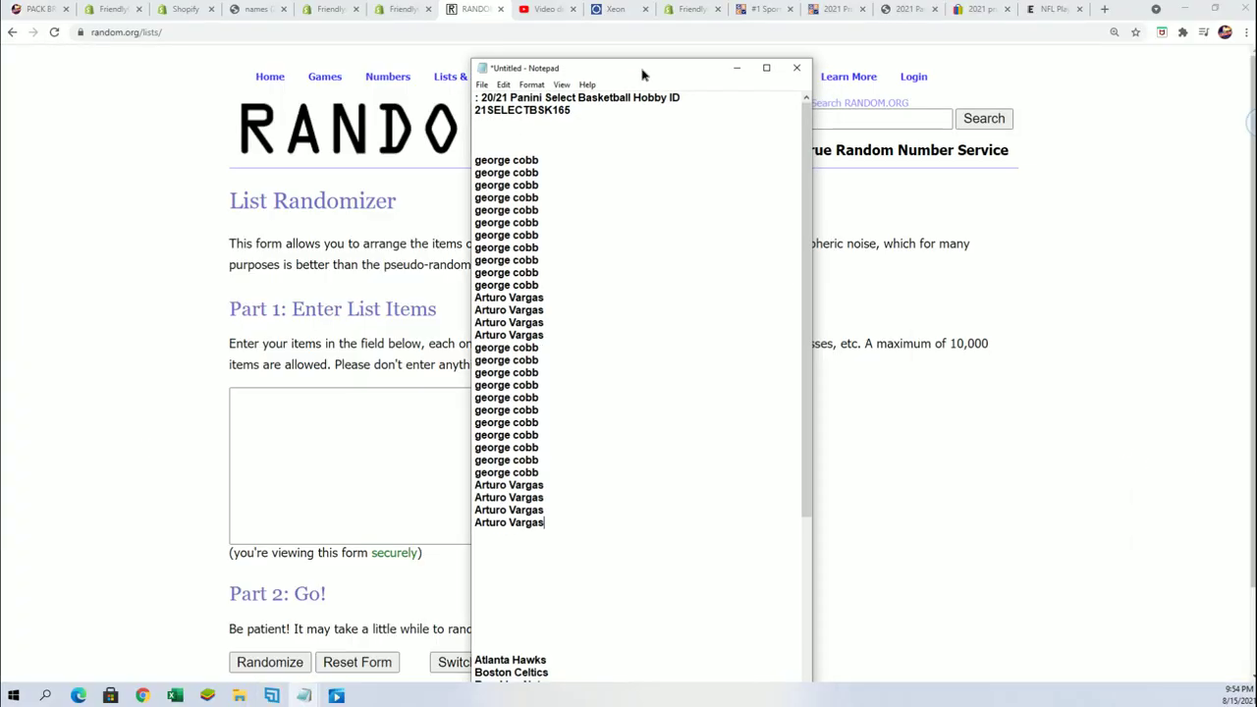
# Copy the full block of owner names from the Notepad notes to the clipboard
pyautogui.moveTo(643, 76); pyautogui.dragTo(741, 48)
pyautogui.moveTo(672, 90); pyautogui.dragTo(580, 90)
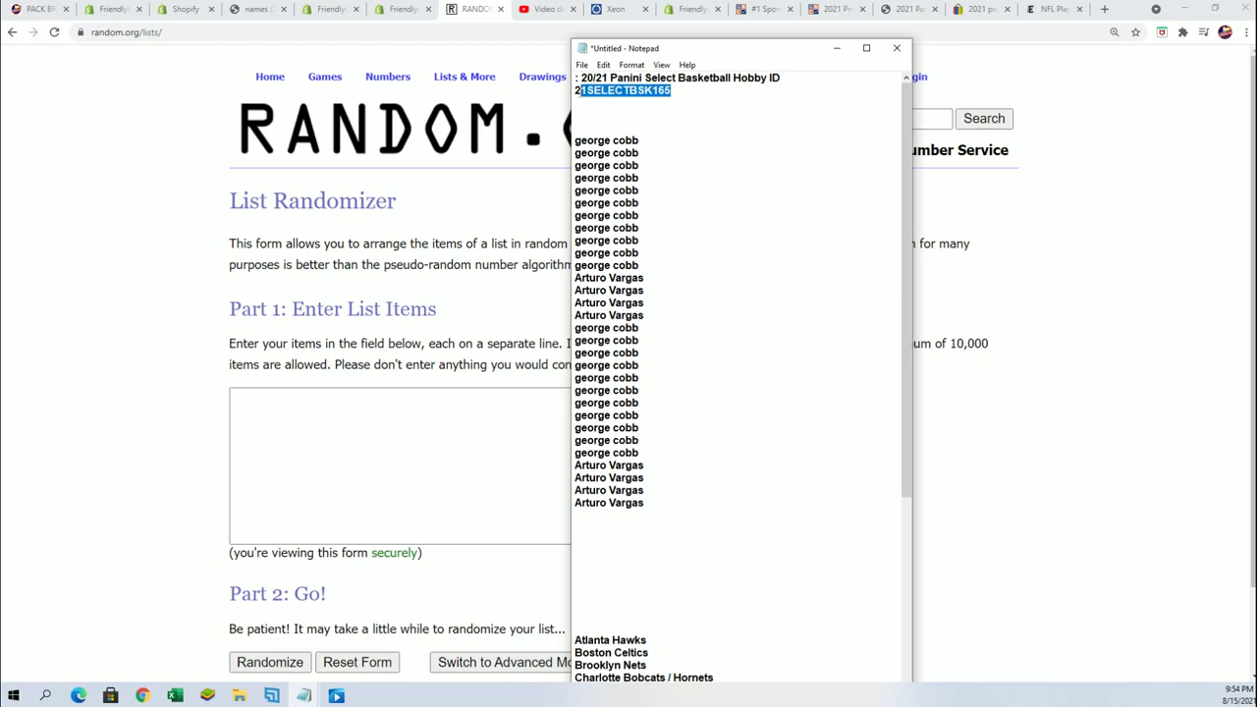
pyautogui.moveTo(657, 500)
pyautogui.mouseDown()
pyautogui.moveTo(580, 365)
pyautogui.moveTo(575, 140)
pyautogui.mouseUp()
pyautogui.rightClick(617, 175)
pyautogui.click(664, 220)
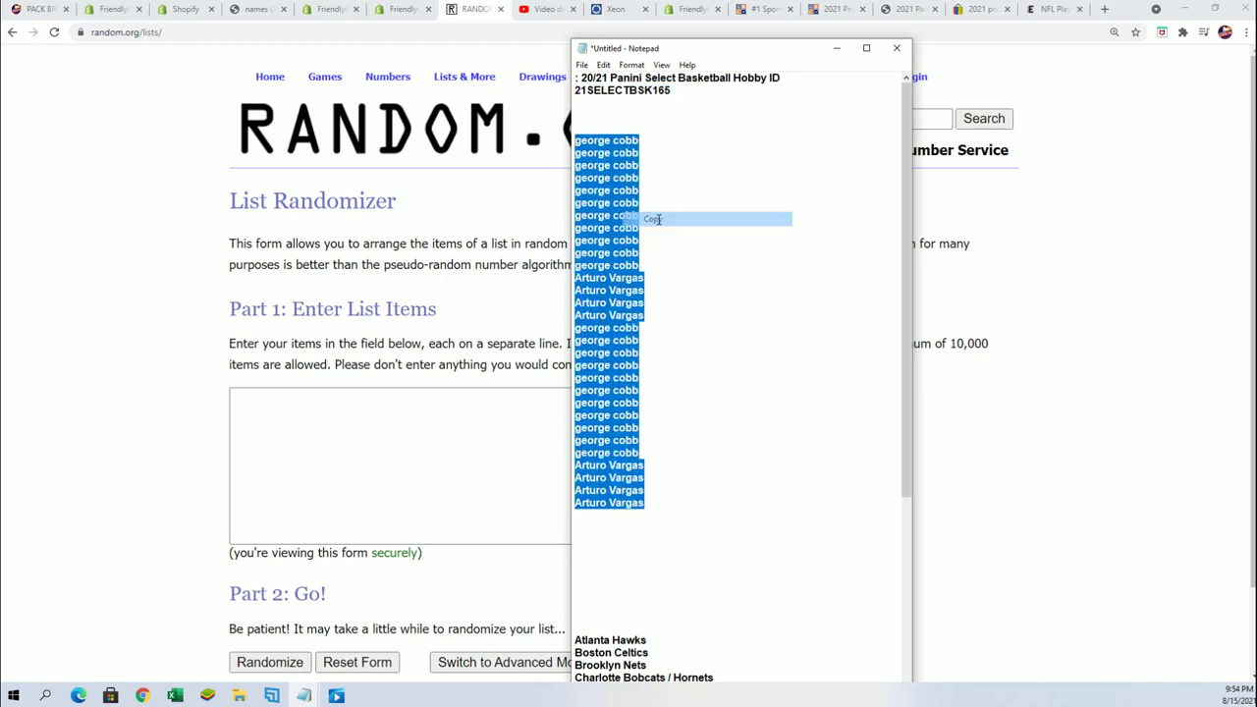
pyautogui.click(257, 407)
# Paste the 30 owner names into the List Randomizer and shuffle them
pyautogui.rightClick(256, 404)
pyautogui.click(295, 508)
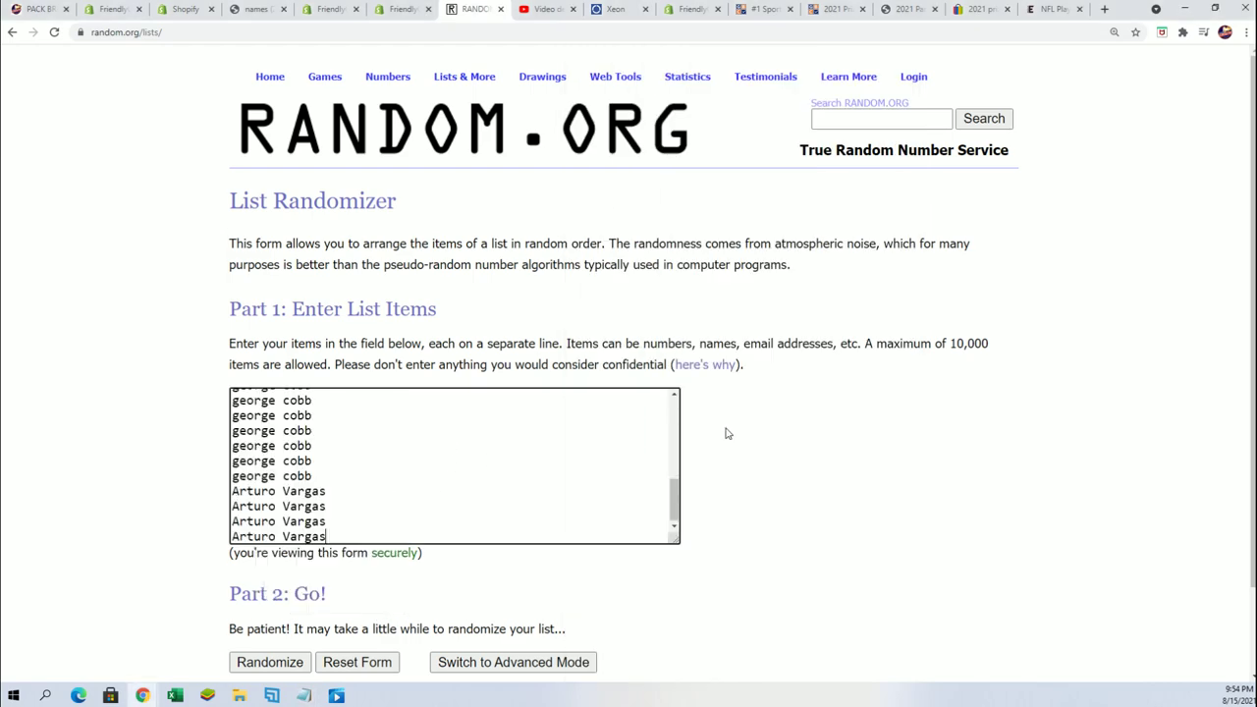
pyautogui.scroll(-2, 724, 432)
pyautogui.click(263, 566)
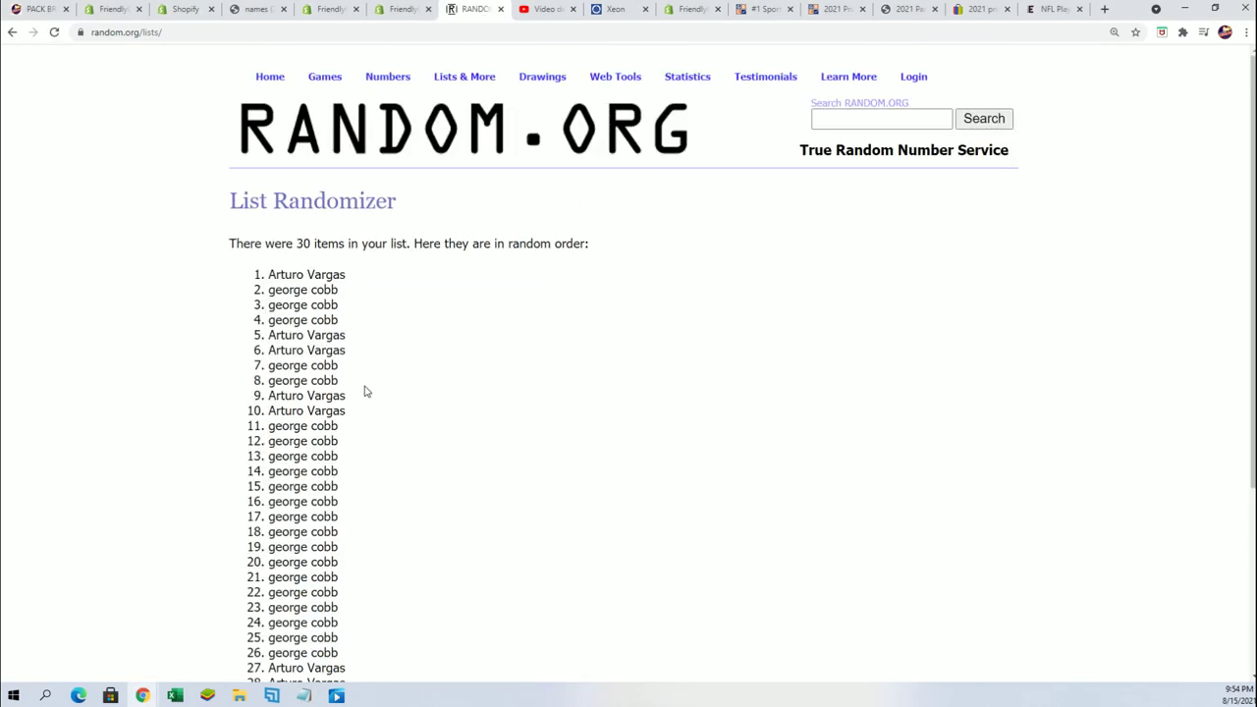
# Reshuffle the owner list six more times with Again!
pyautogui.scroll(-3, 364, 390)
pyautogui.click(271, 568)
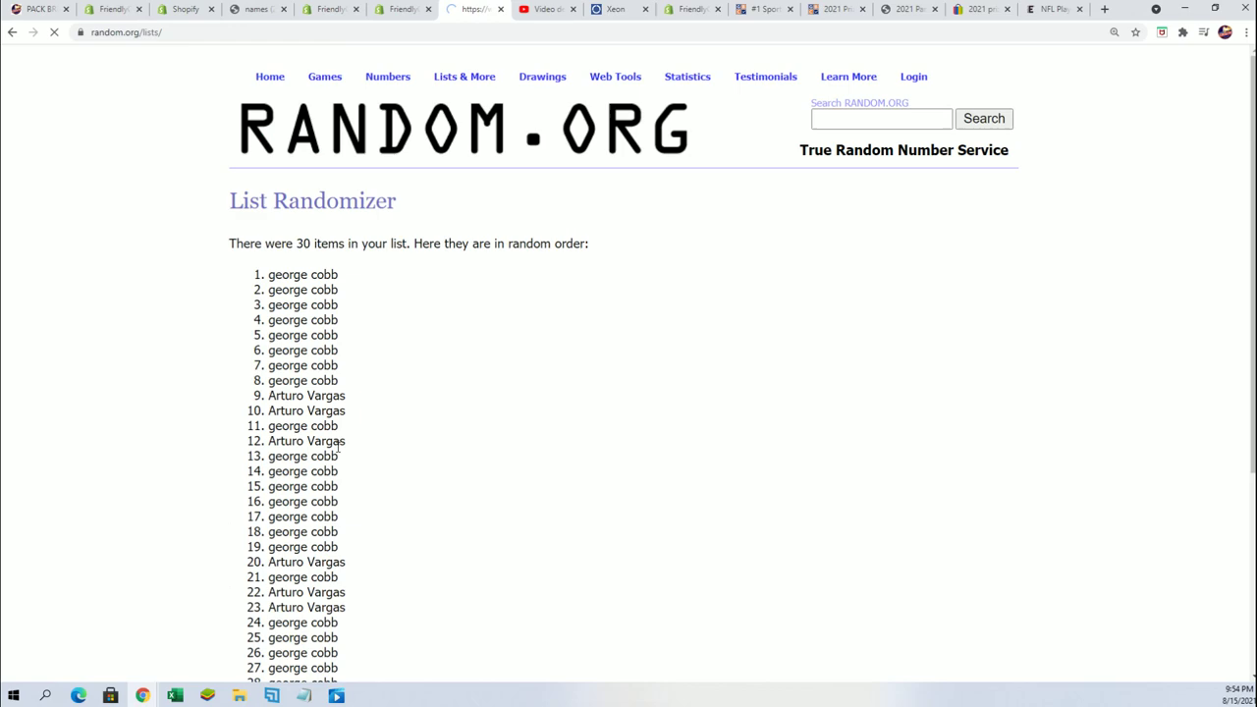
pyautogui.scroll(-5, 275, 570)
pyautogui.click(271, 568)
pyautogui.scroll(-5, 365, 398)
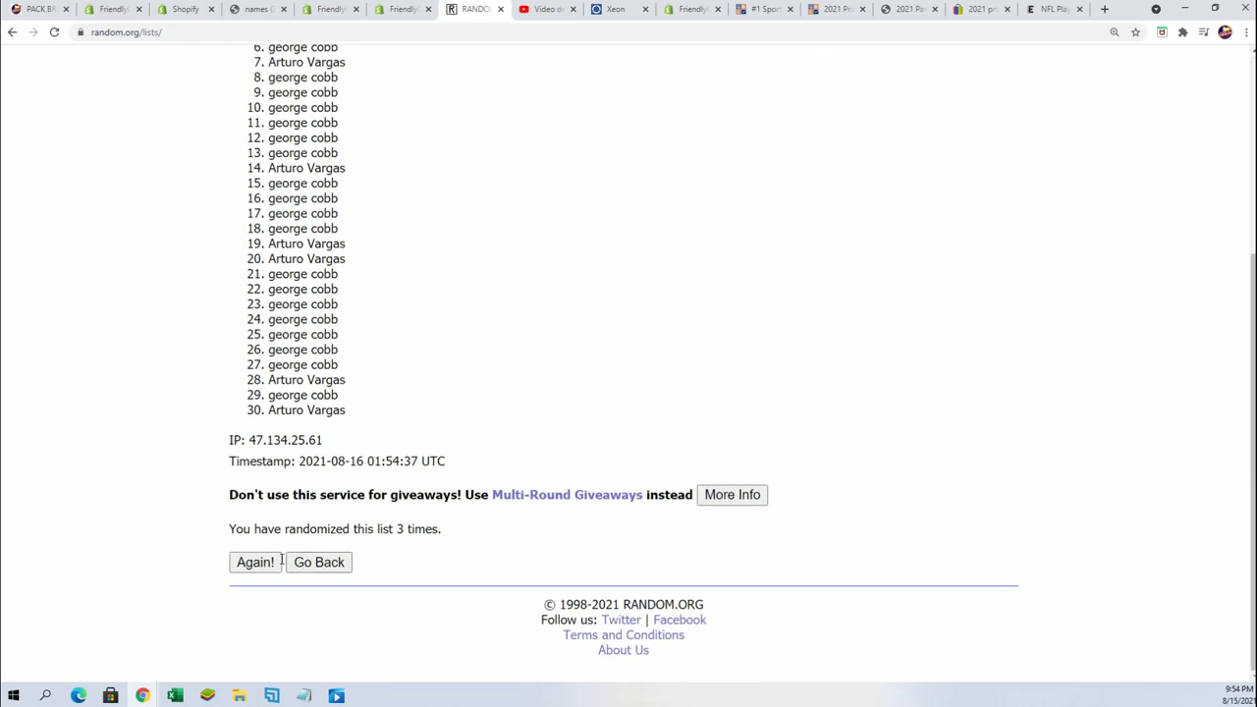
pyautogui.click(267, 564)
pyautogui.click(259, 566)
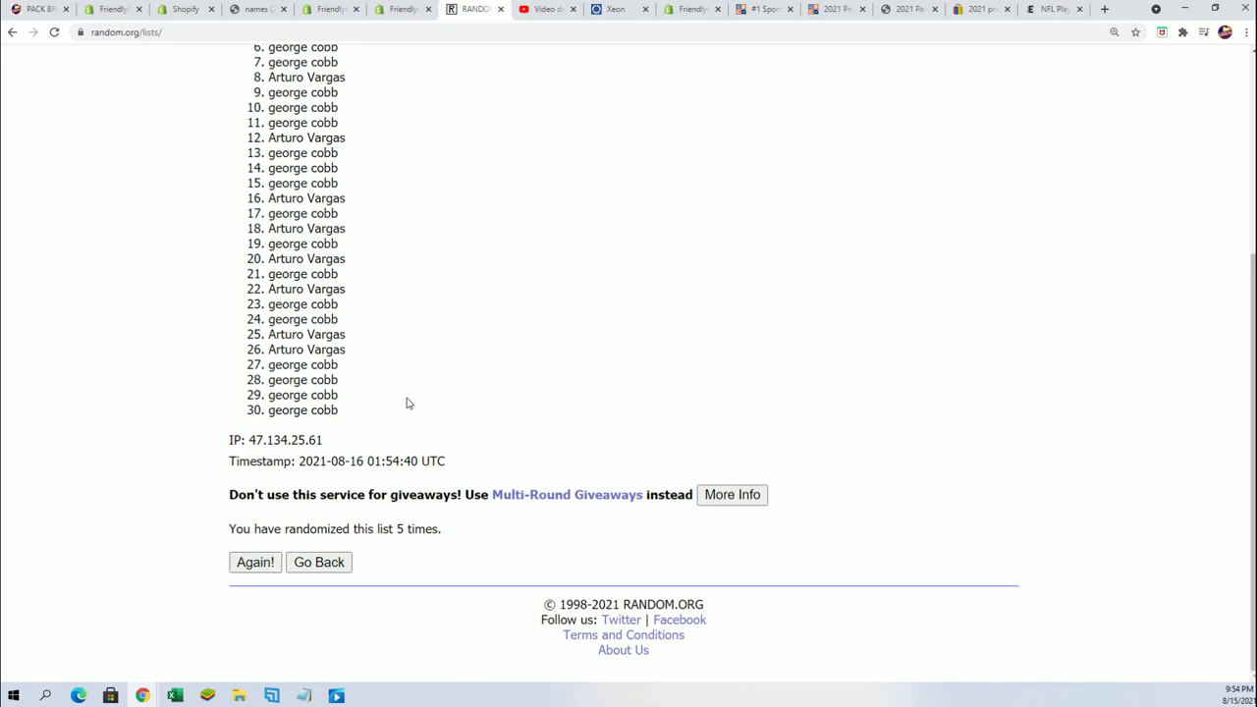
pyautogui.click(254, 563)
pyautogui.scroll(-5, 433, 471)
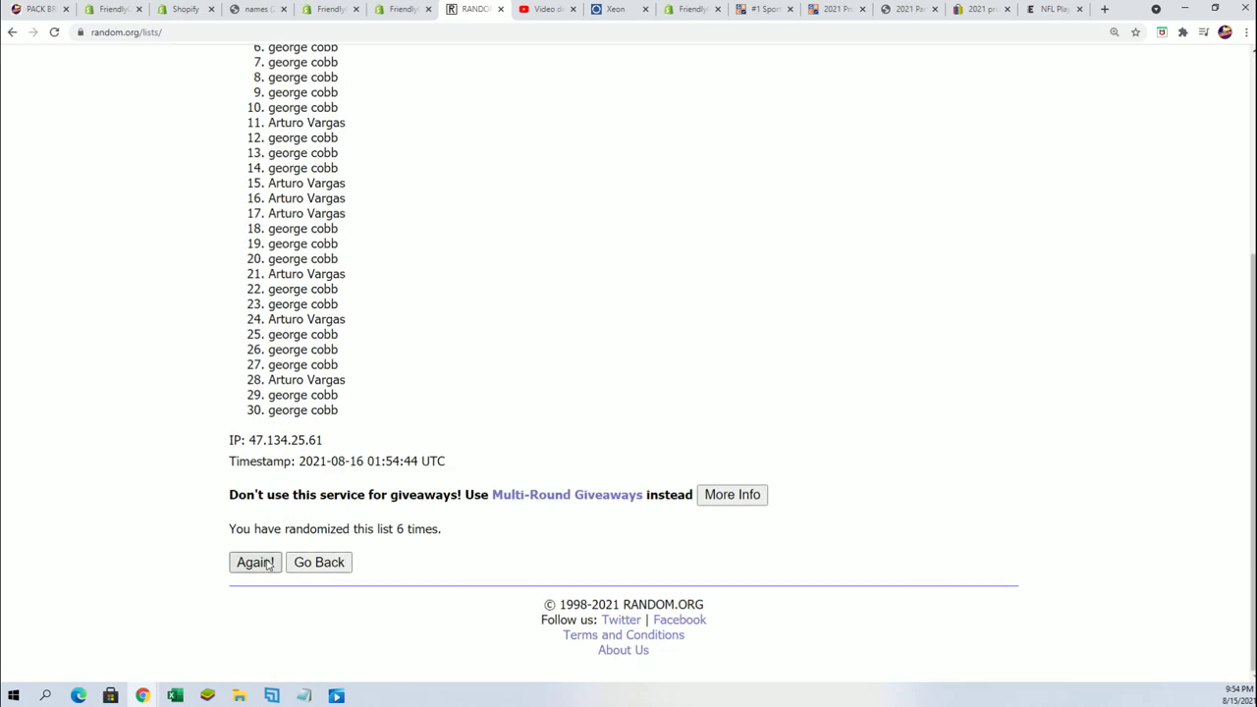
pyautogui.click(264, 564)
pyautogui.scroll(-2, 340, 280)
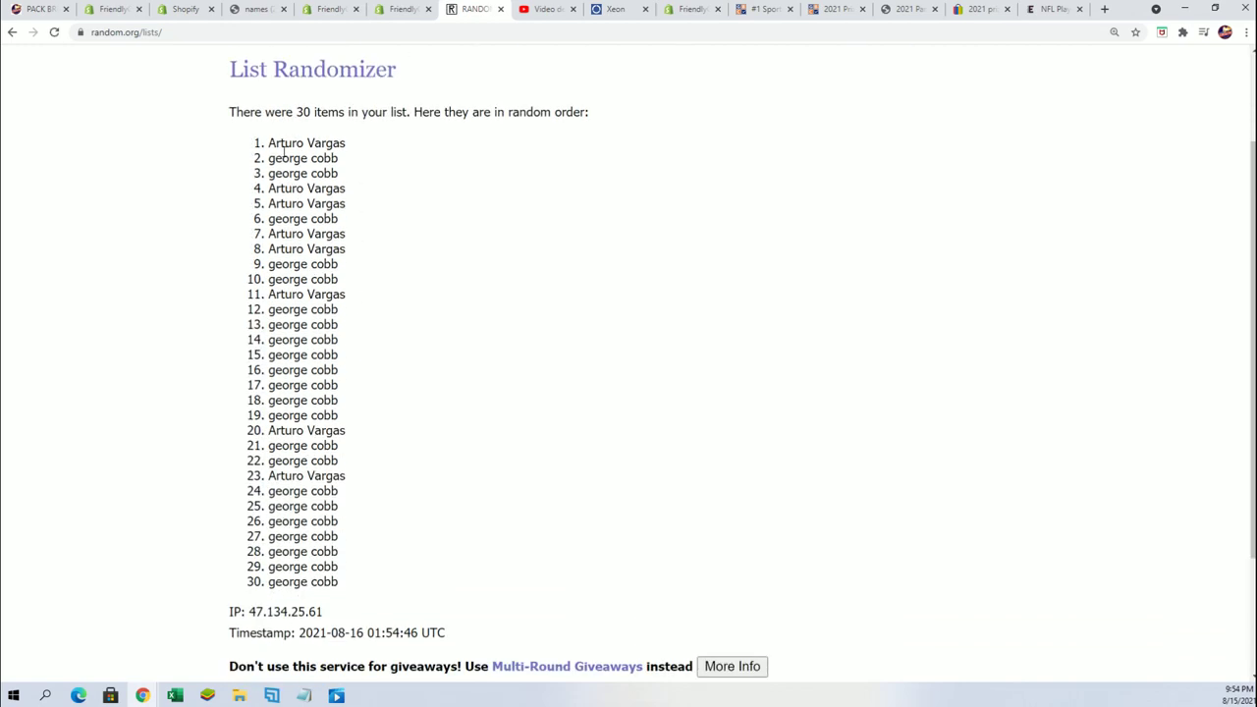
# Copy all 30 names in their final randomized order
pyautogui.moveTo(265, 140); pyautogui.dragTo(373, 585)
pyautogui.rightClick(372, 585)
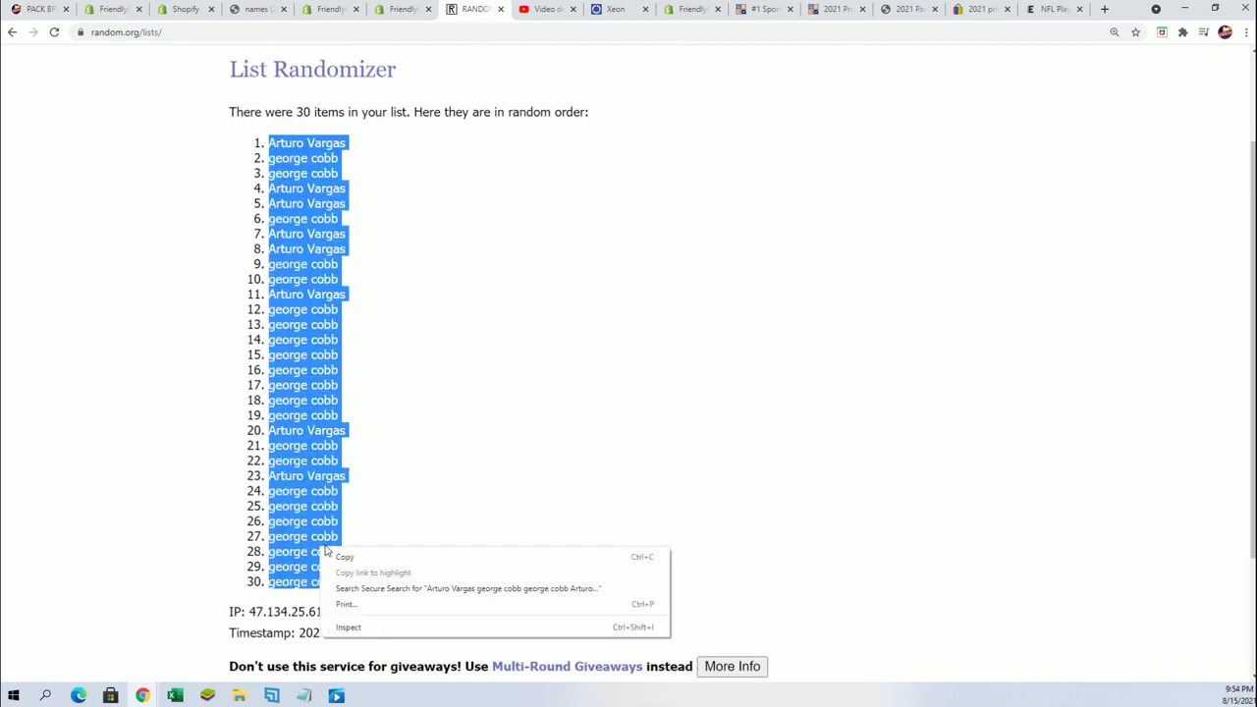
pyautogui.click(344, 557)
pyautogui.scroll(-2, 432, 590)
pyautogui.scroll(3, 439, 603)
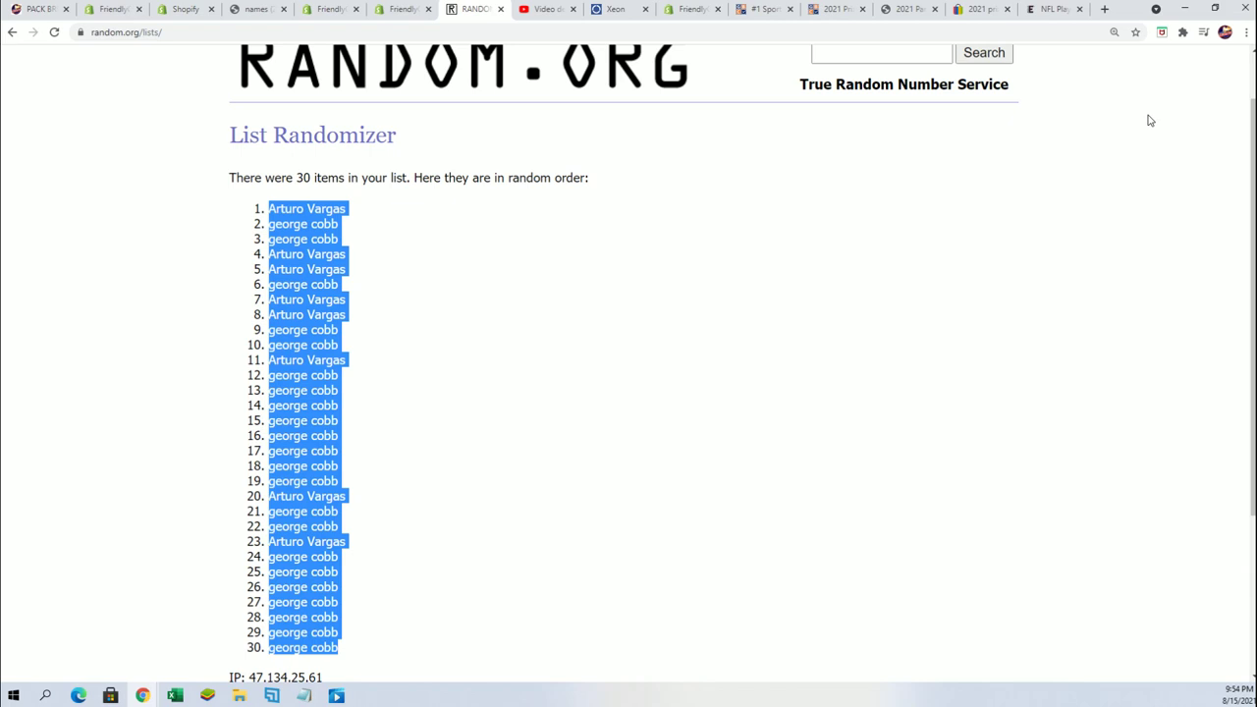
# Paste the names into A2, then undo it because the list numbering came along
pyautogui.click(174, 695)
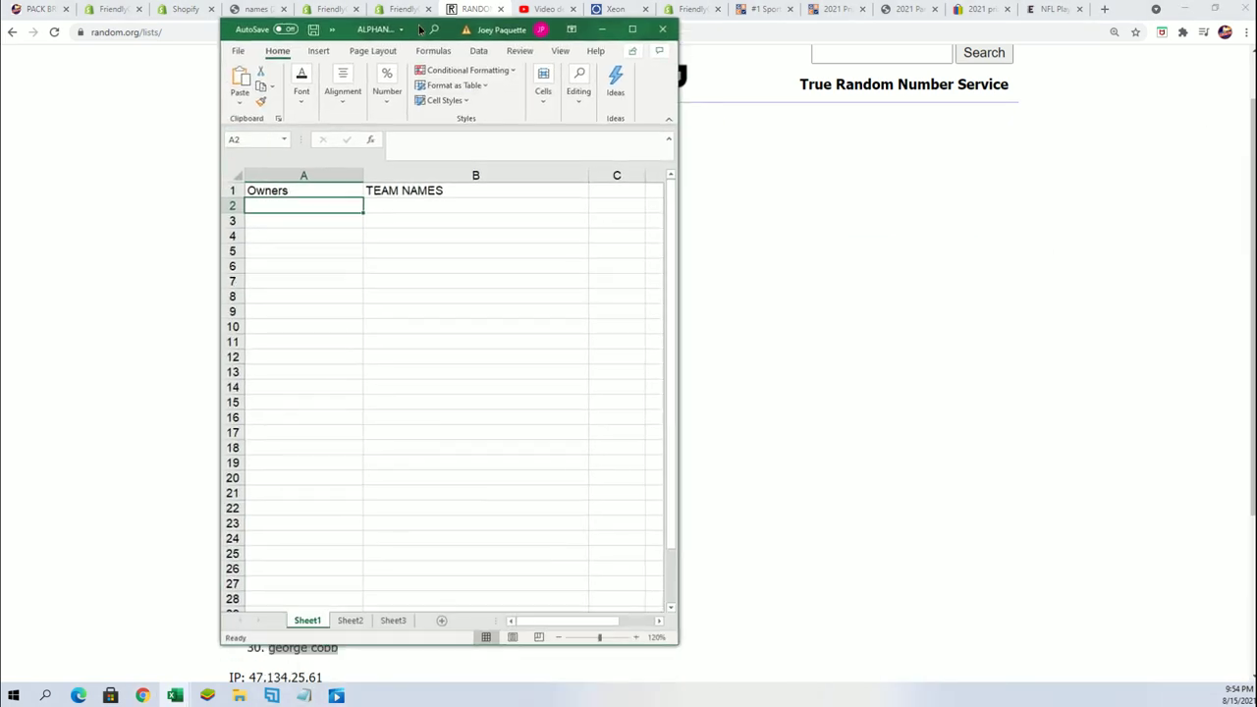
pyautogui.moveTo(425, 38)
pyautogui.mouseDown()
pyautogui.moveTo(594, 39)
pyautogui.moveTo(593, 3)
pyautogui.mouseUp()
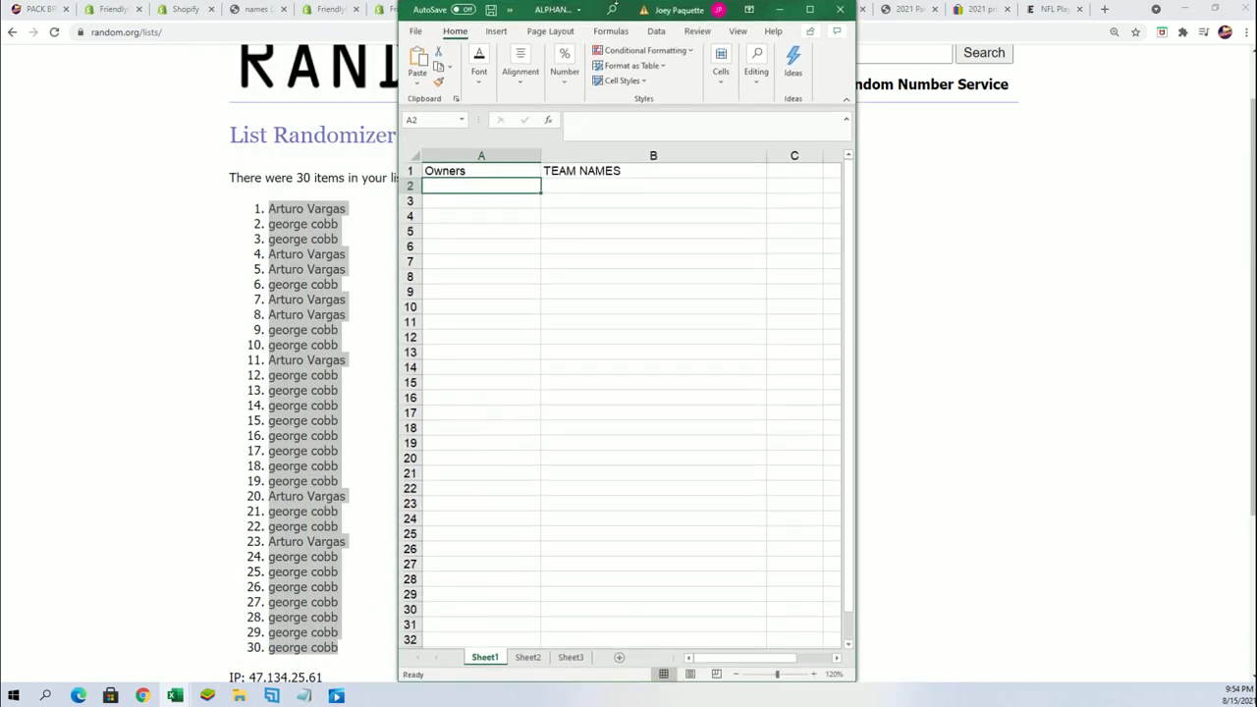
pyautogui.rightClick(442, 185)
pyautogui.click(473, 260)
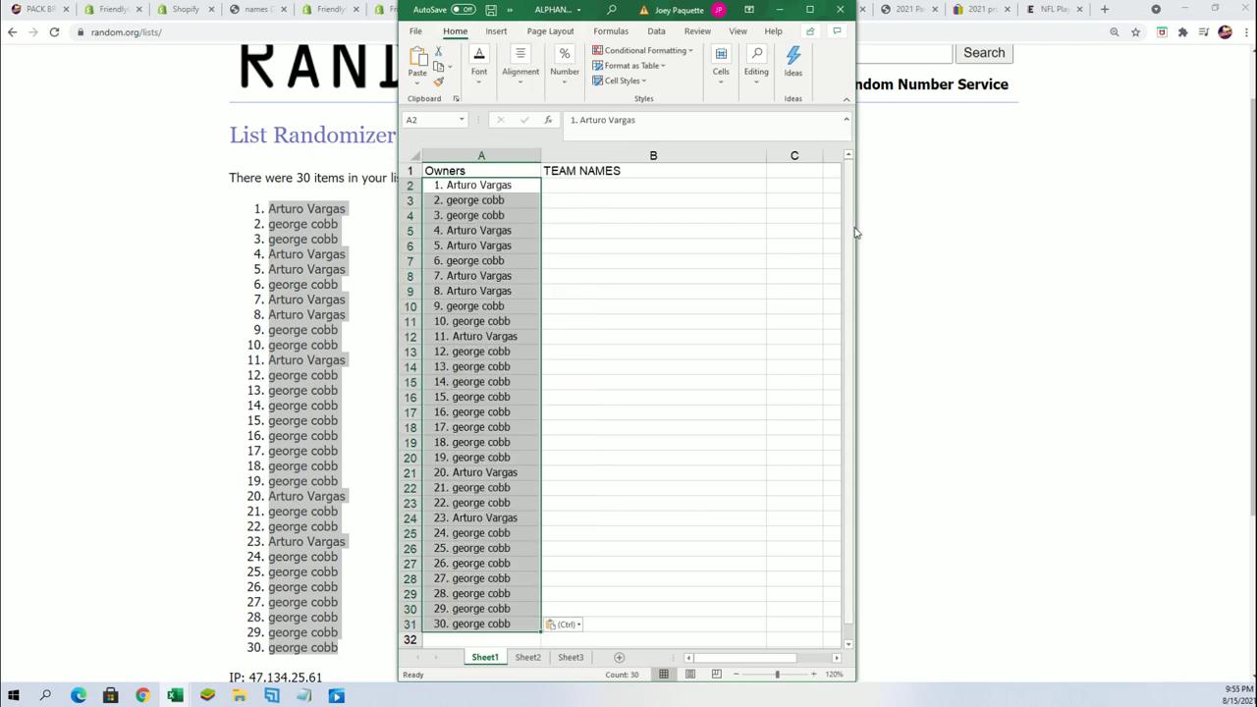
pyautogui.moveTo(856, 232); pyautogui.dragTo(1048, 232)
pyautogui.click(510, 8)
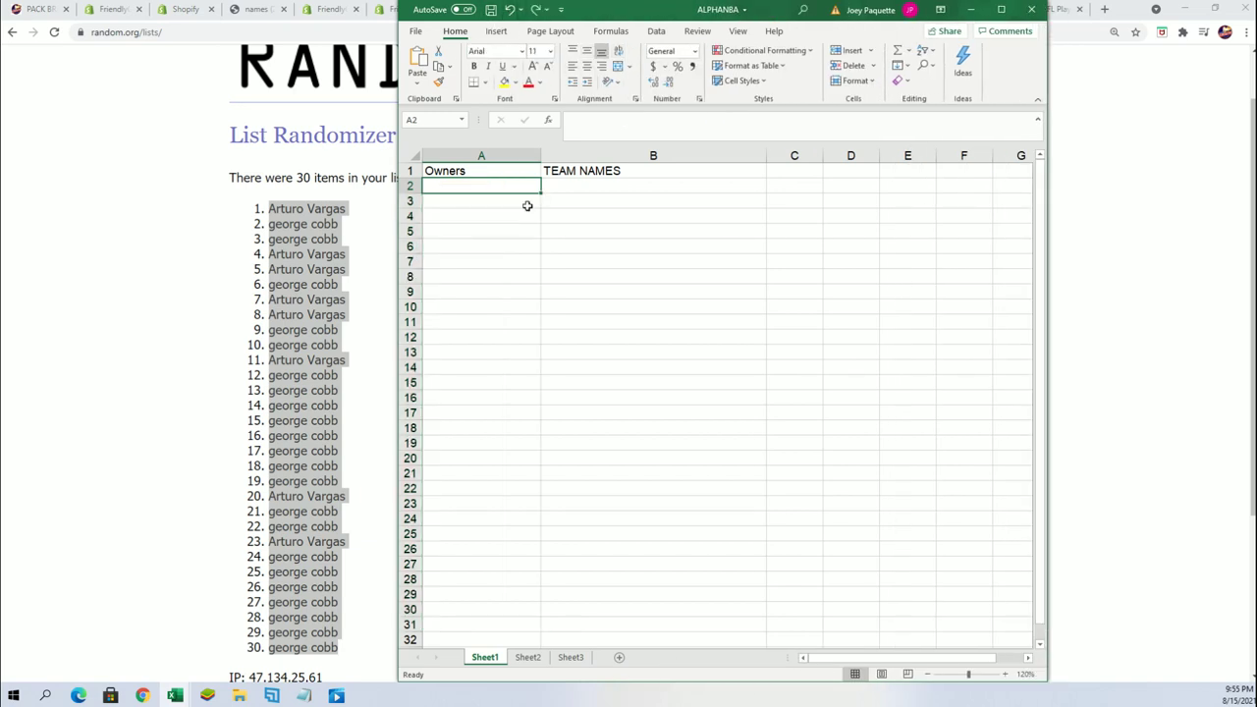
# Paste the owner names into A2 as plain text via Paste Special, then select B2
pyautogui.rightClick(438, 187)
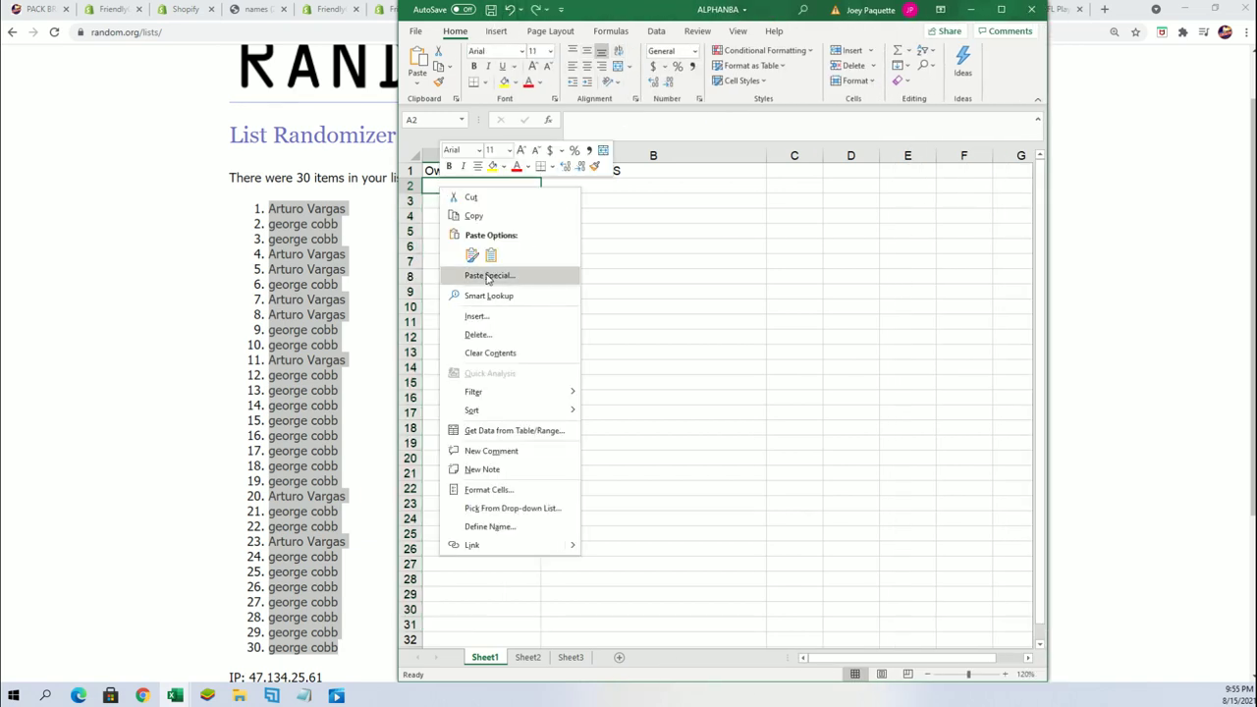
pyautogui.click(488, 277)
pyautogui.click(377, 206)
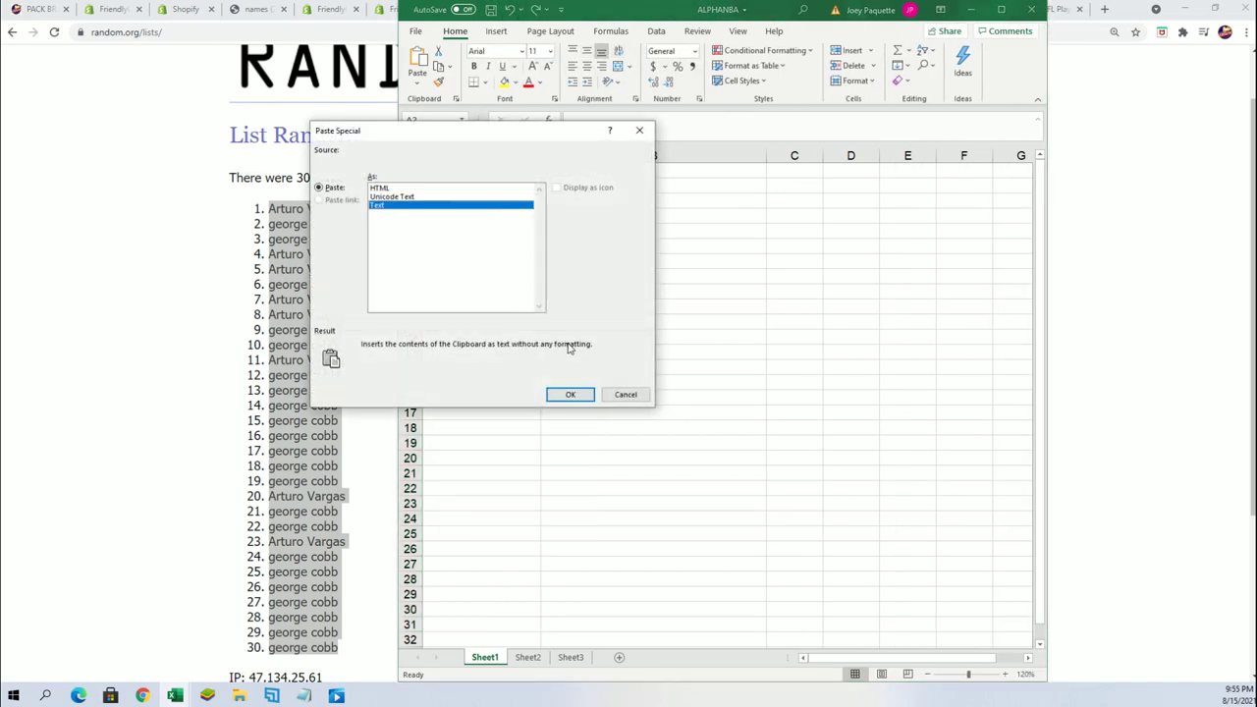
pyautogui.click(570, 393)
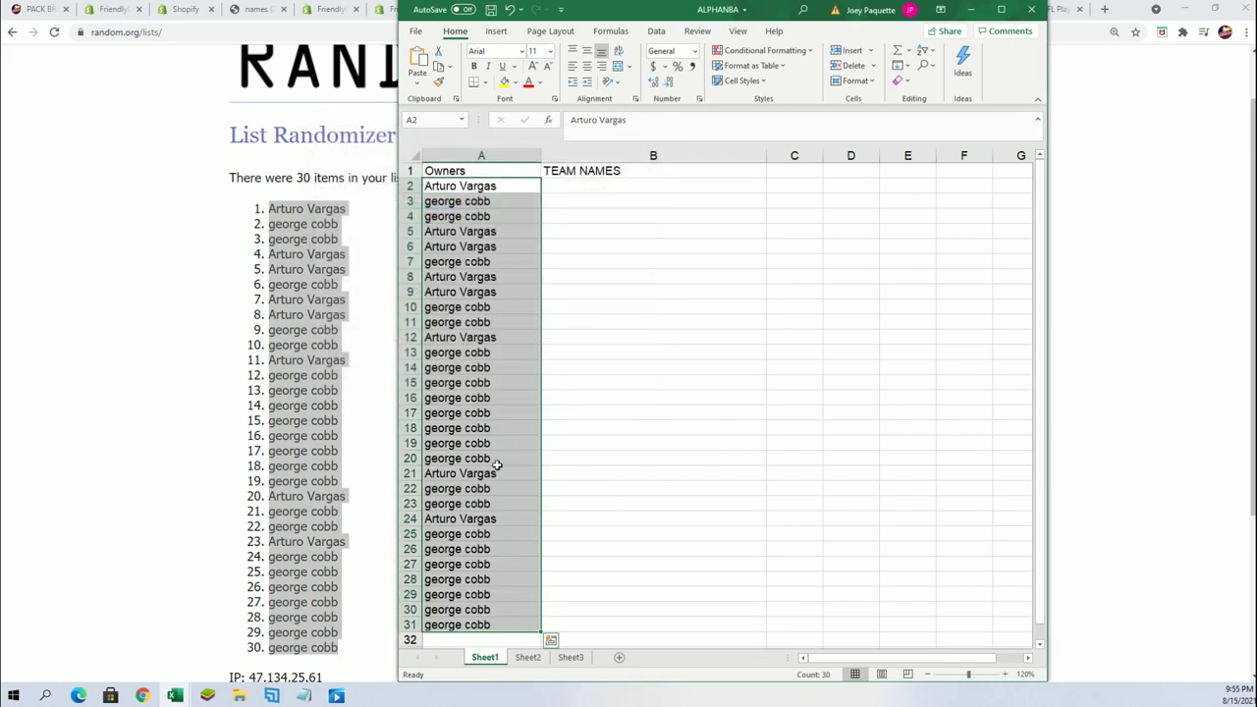
pyautogui.click(564, 190)
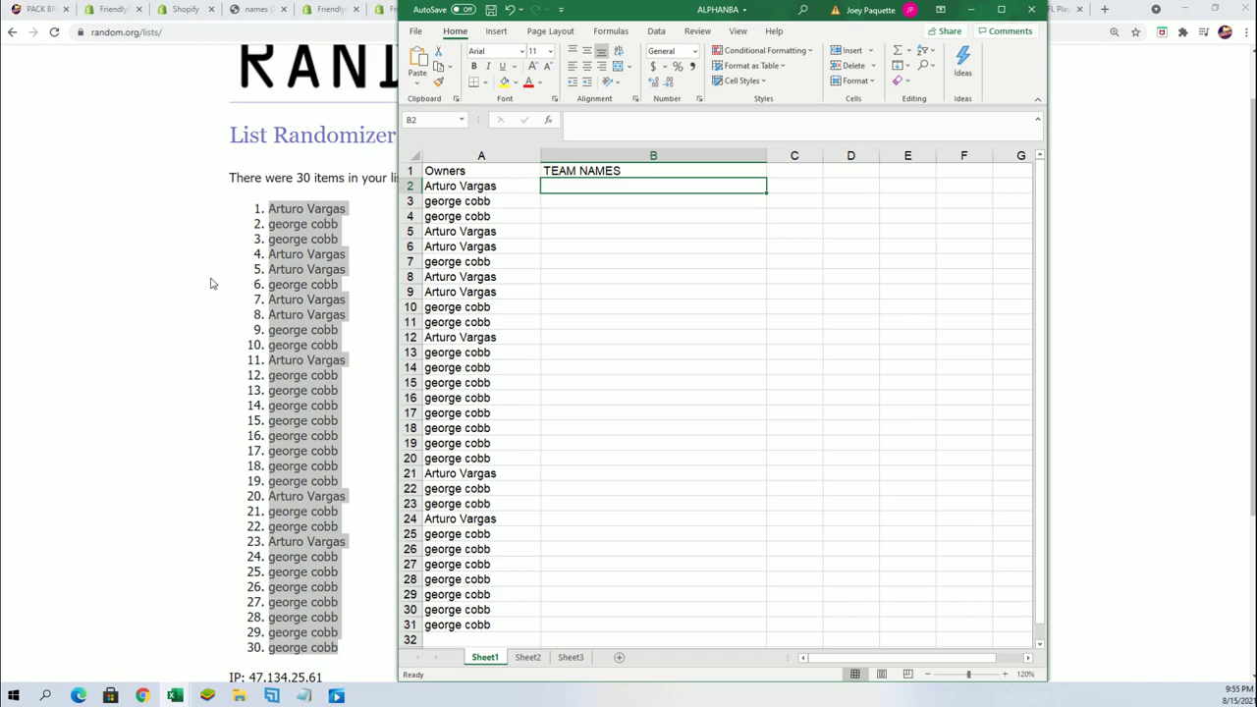
pyautogui.hotkey('alt', 'Tab')
pyautogui.scroll(1, 452, 191)
# Open a blank List Randomizer form and copy the 30 NBA team names from Notepad
pyautogui.click(476, 111)
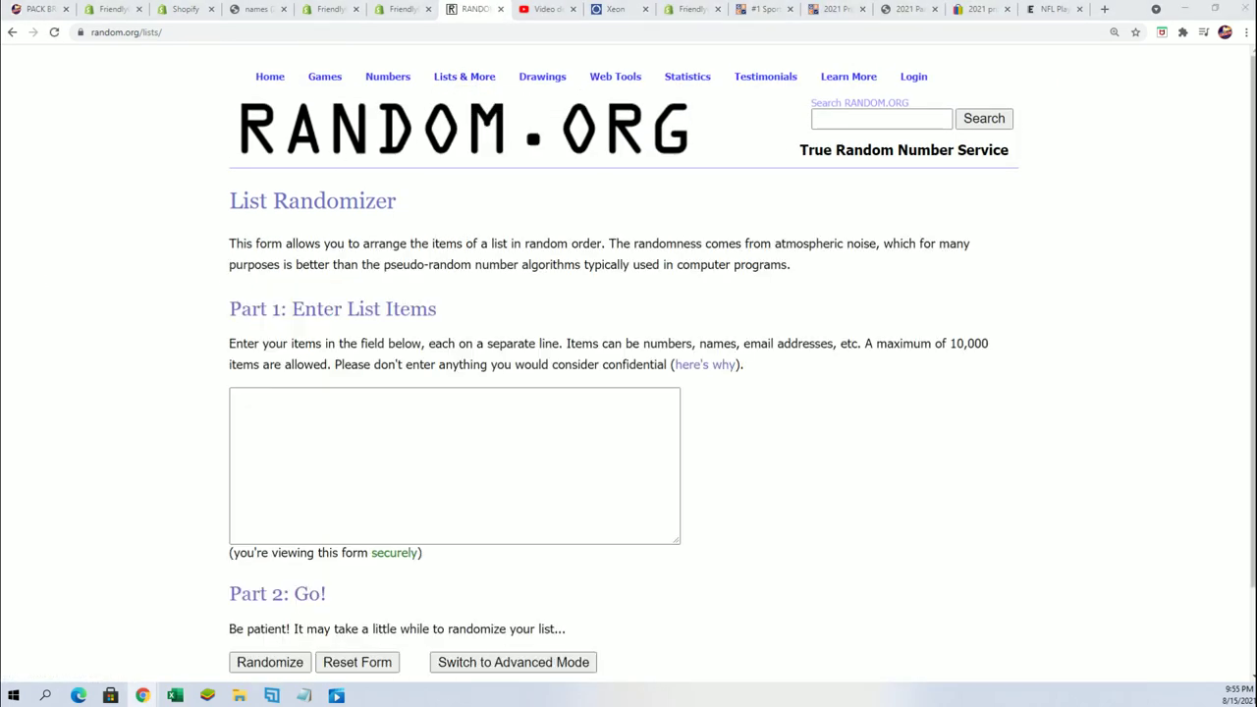
pyautogui.hotkey('alt', 'Tab')
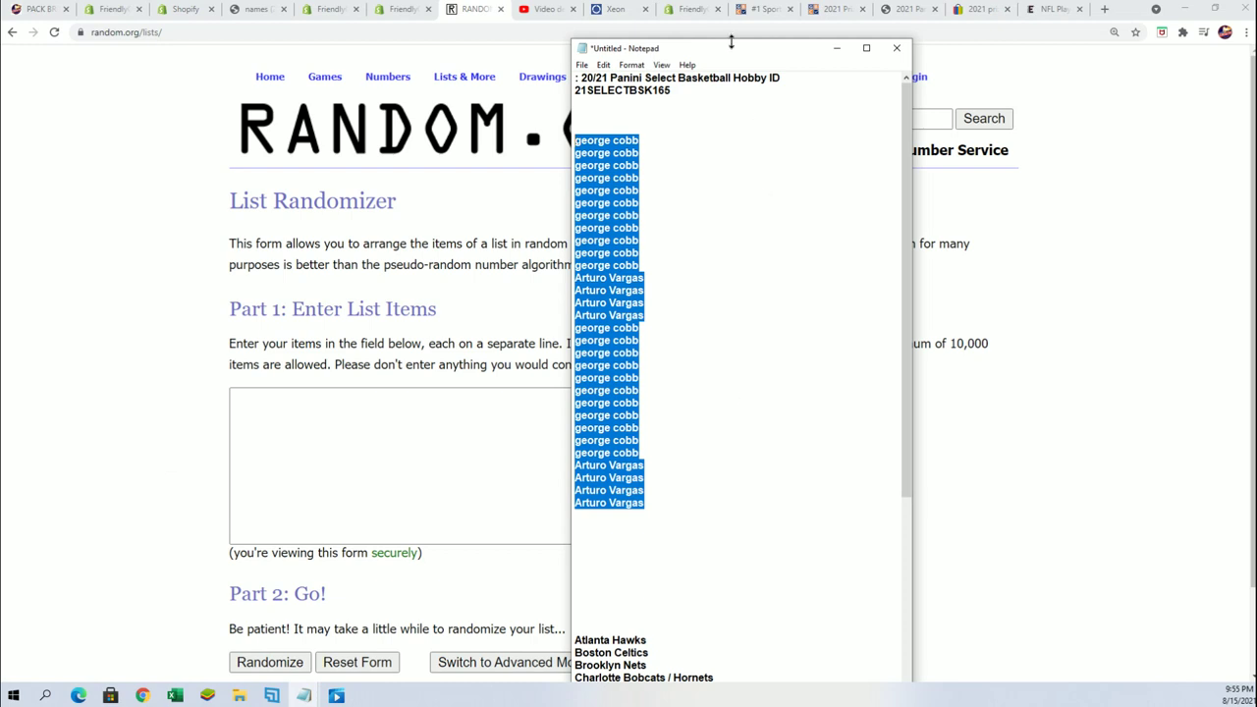
pyautogui.moveTo(731, 42); pyautogui.dragTo(730, 2)
pyautogui.scroll(-8, 756, 524)
pyautogui.moveTo(680, 663); pyautogui.dragTo(564, 301)
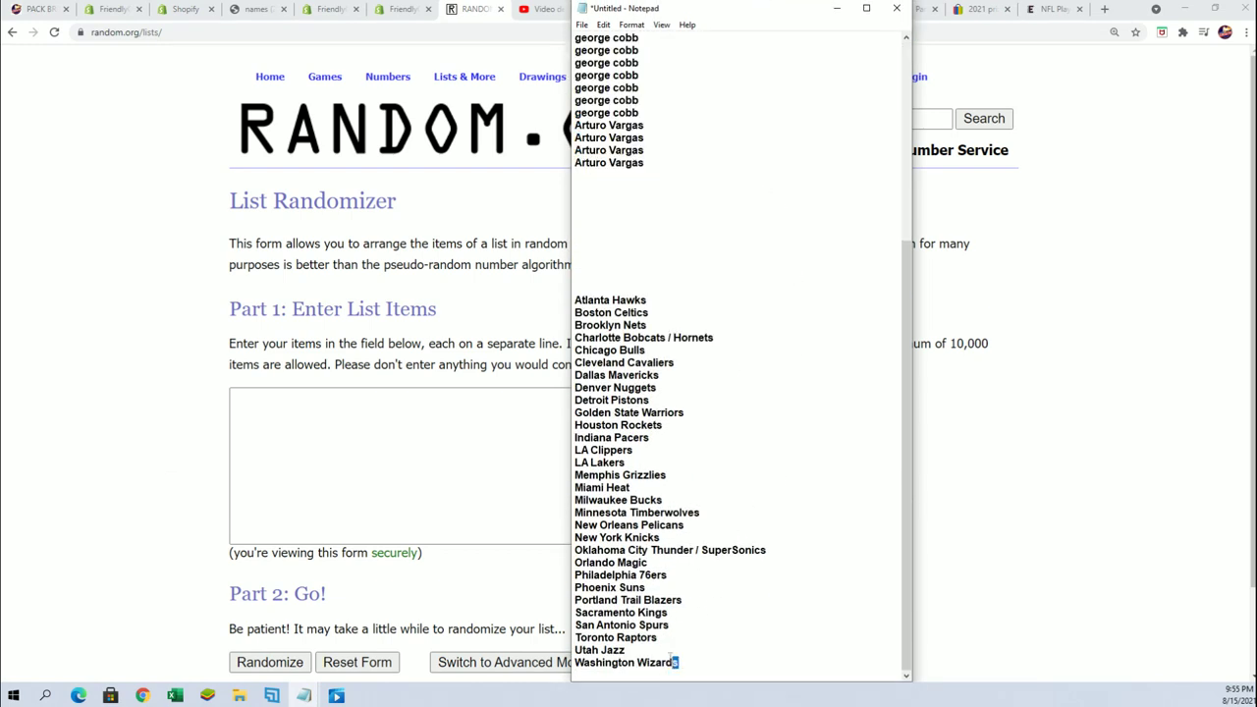
pyautogui.rightClick(625, 328)
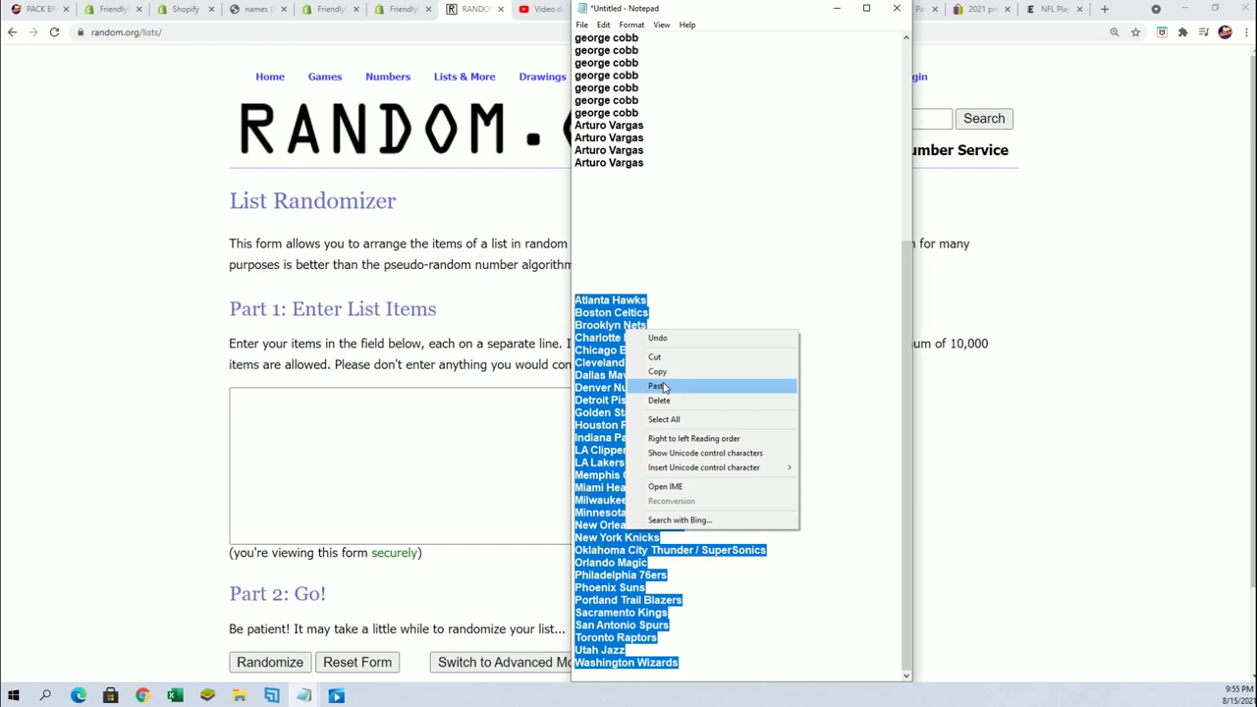
pyautogui.click(653, 371)
pyautogui.click(420, 412)
# Paste the 30 NBA team names into the List Randomizer and shuffle them
pyautogui.rightClick(422, 413)
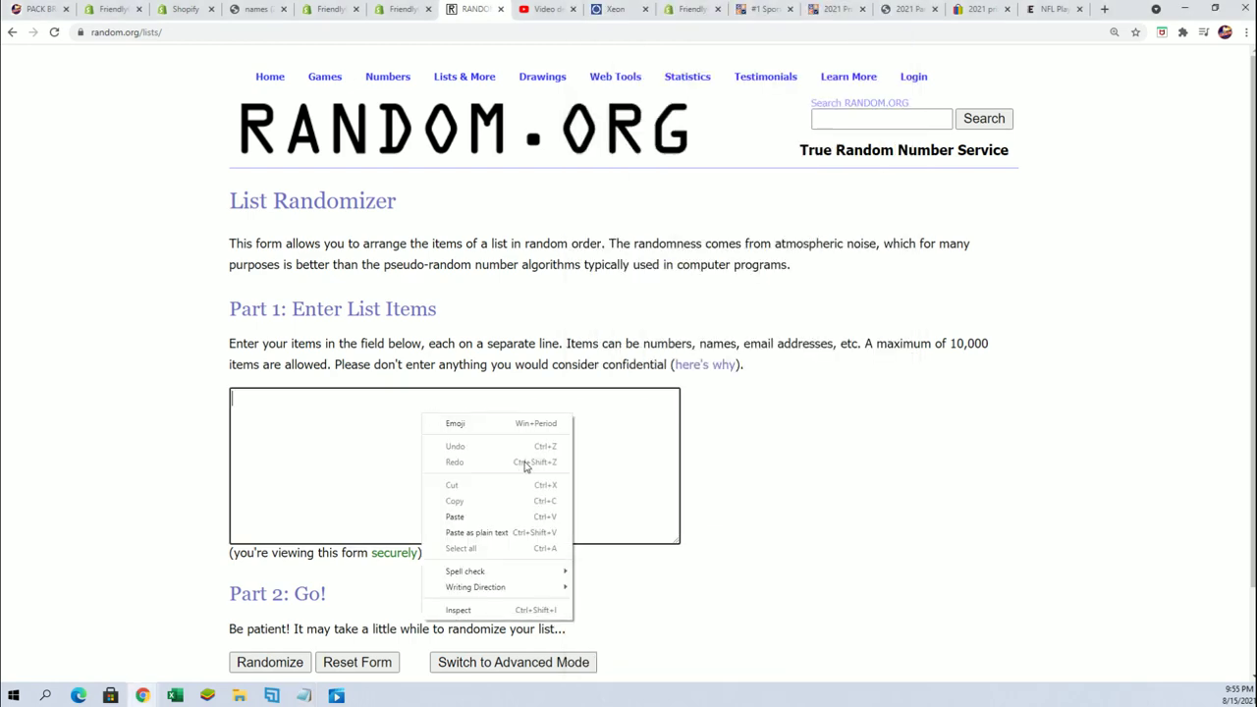
pyautogui.click(455, 517)
pyautogui.scroll(-1, 384, 572)
pyautogui.click(274, 562)
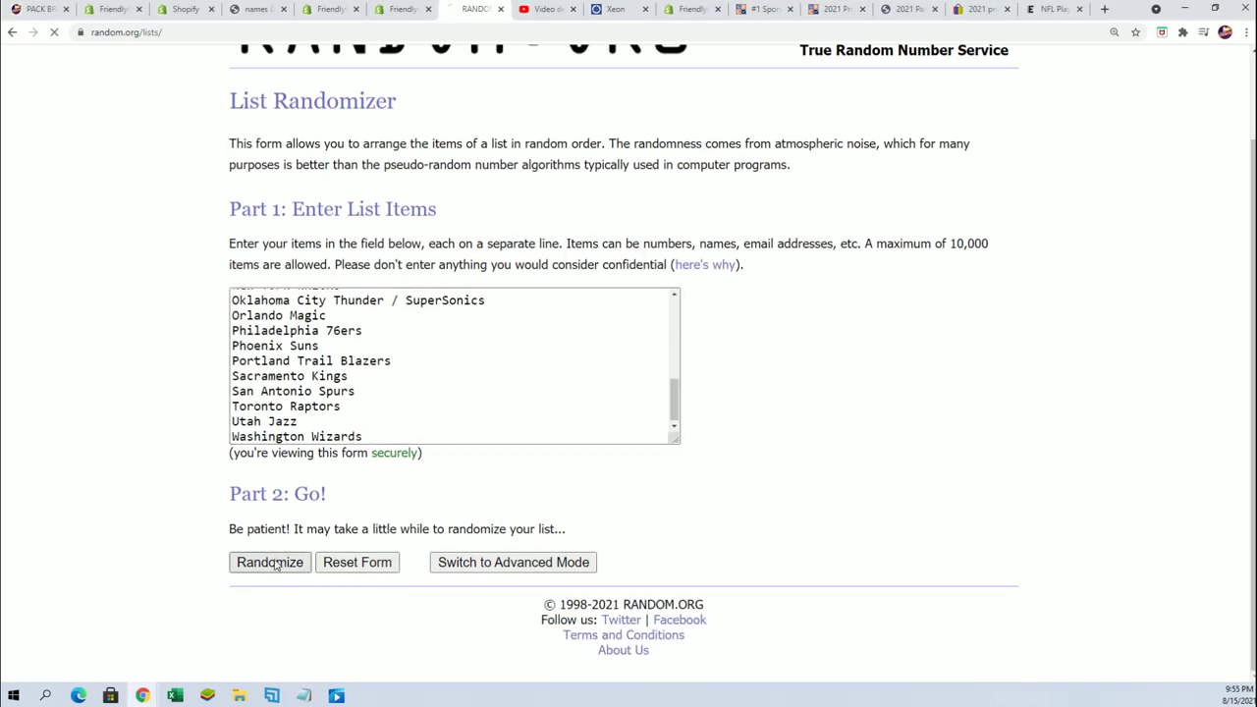
# Reshuffle the team list six more times with Again!
pyautogui.click(248, 568)
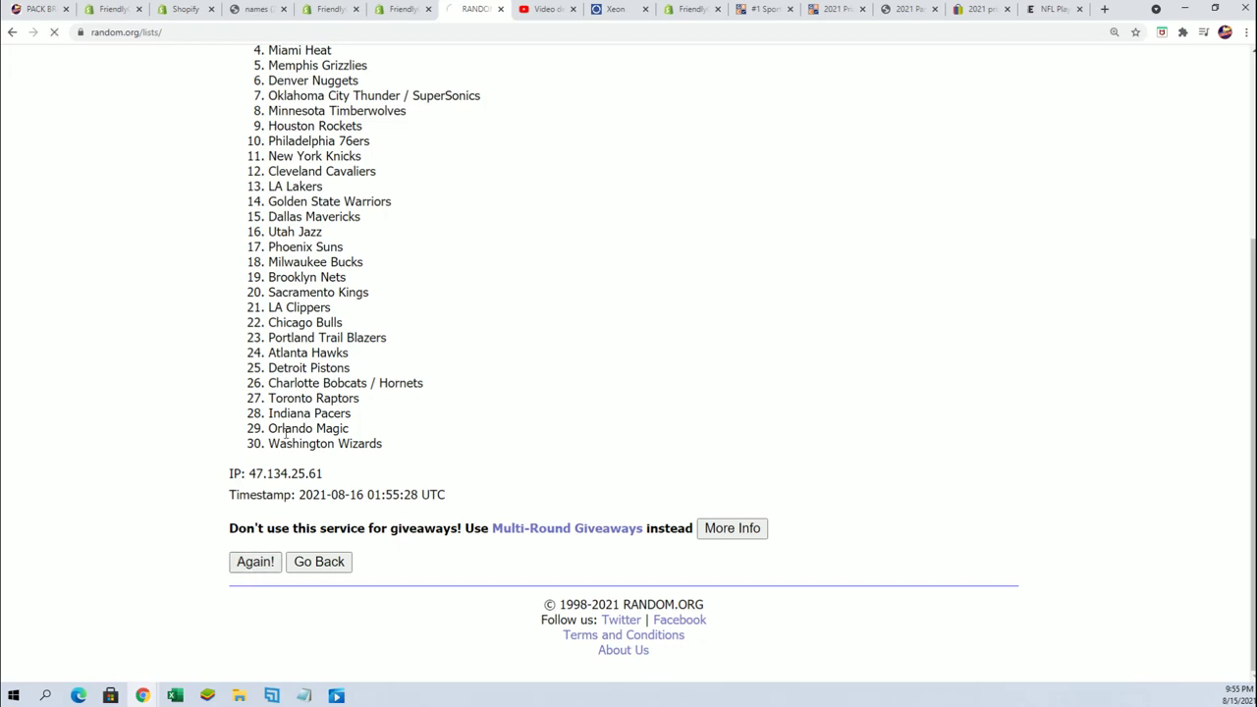
pyautogui.click(252, 566)
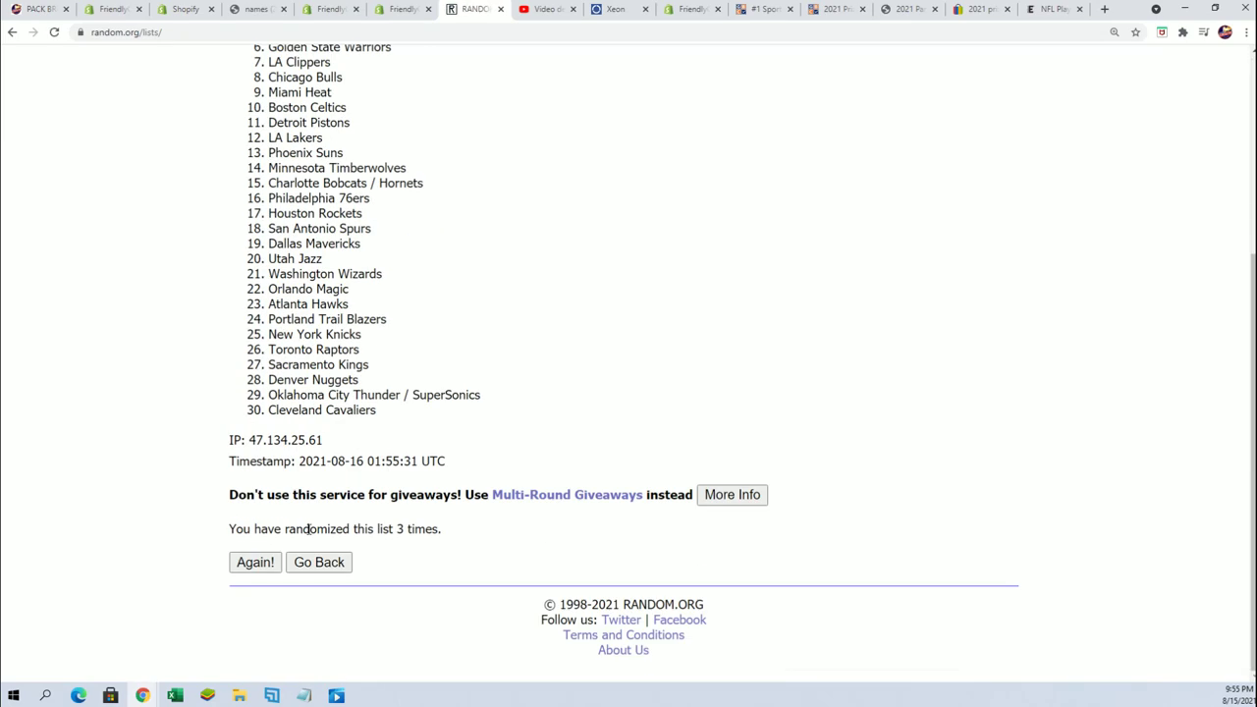
pyautogui.click(255, 567)
pyautogui.click(251, 560)
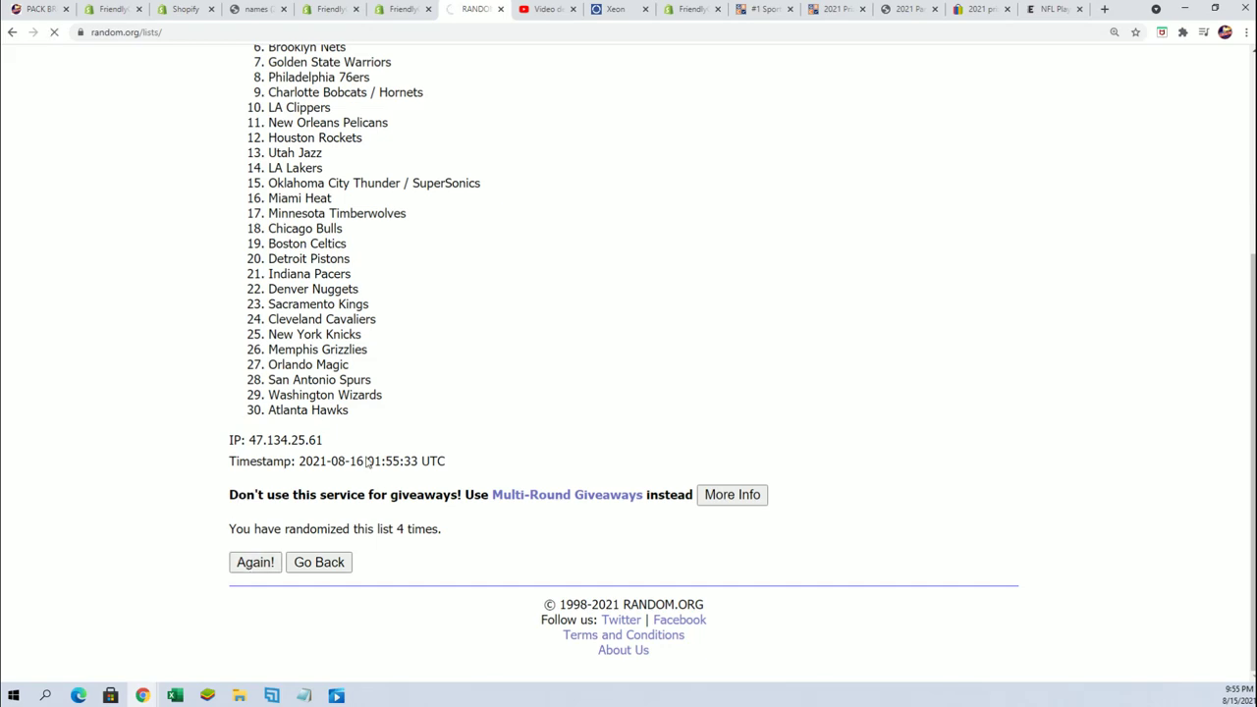
pyautogui.click(259, 564)
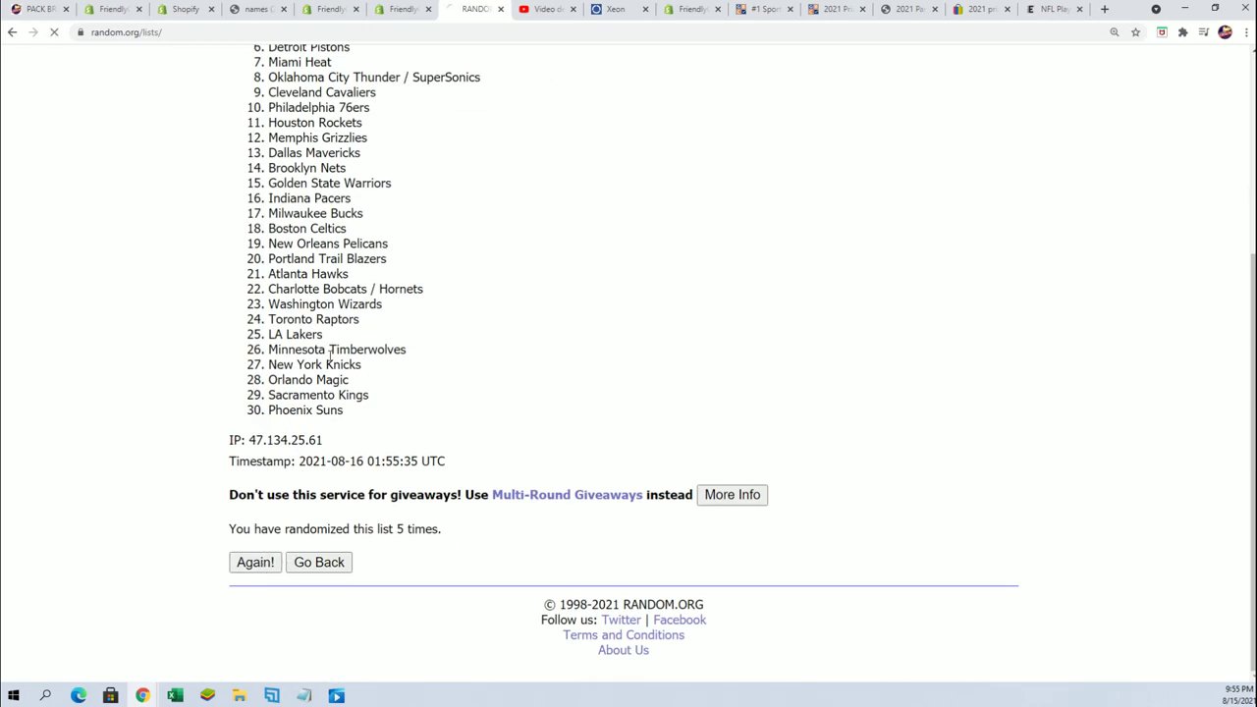
pyautogui.click(255, 562)
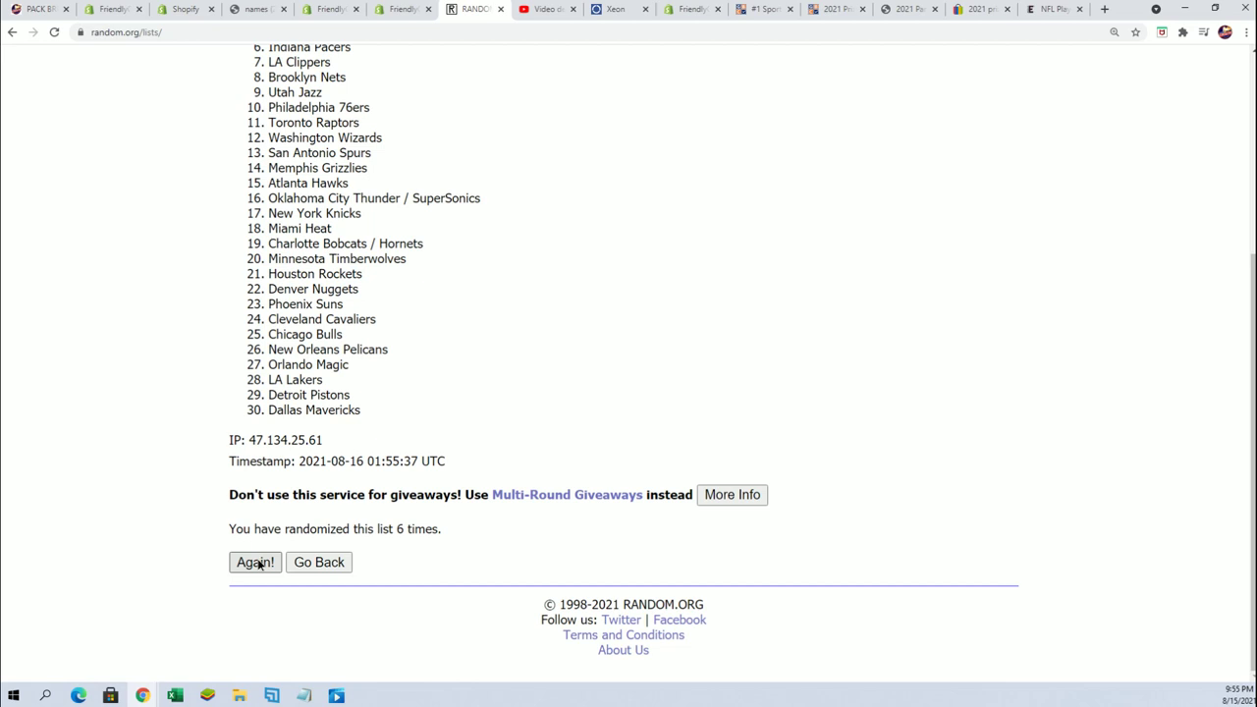
pyautogui.scroll(-2, 477, 337)
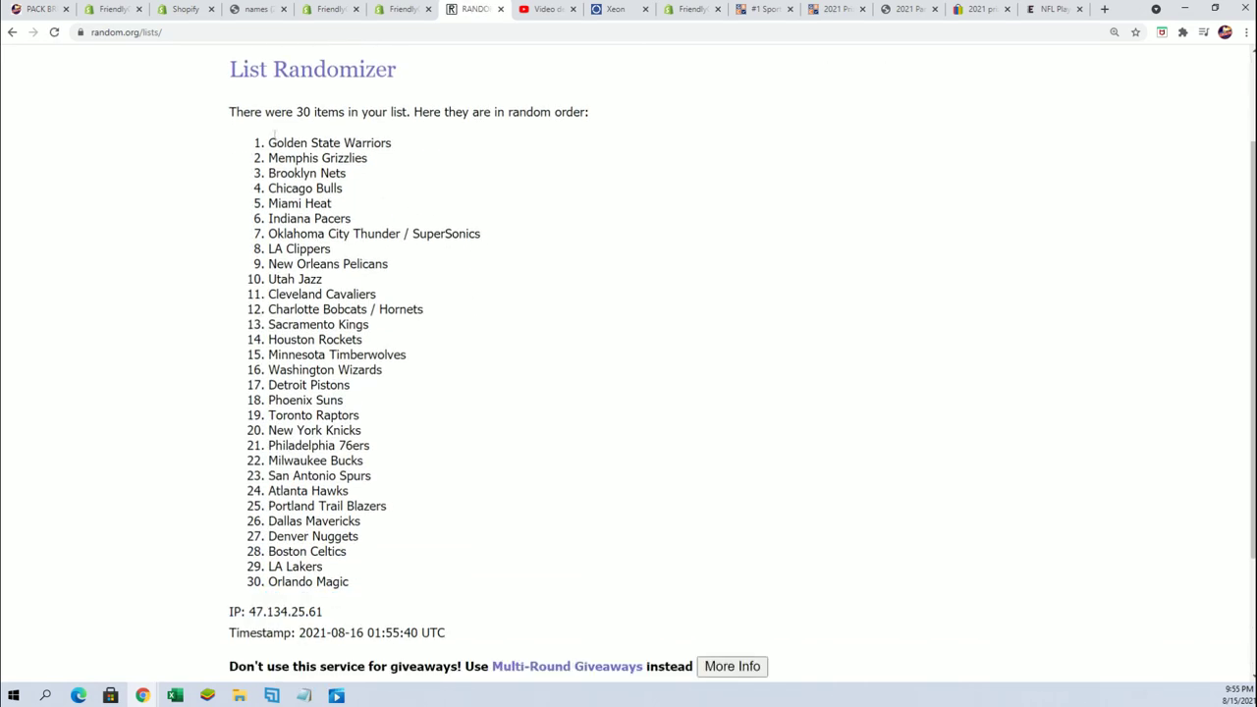
# Copy the 30 team names in their final randomized order
pyautogui.moveTo(275, 143)
pyautogui.mouseDown()
pyautogui.moveTo(298, 203)
pyautogui.moveTo(349, 582)
pyautogui.mouseUp()
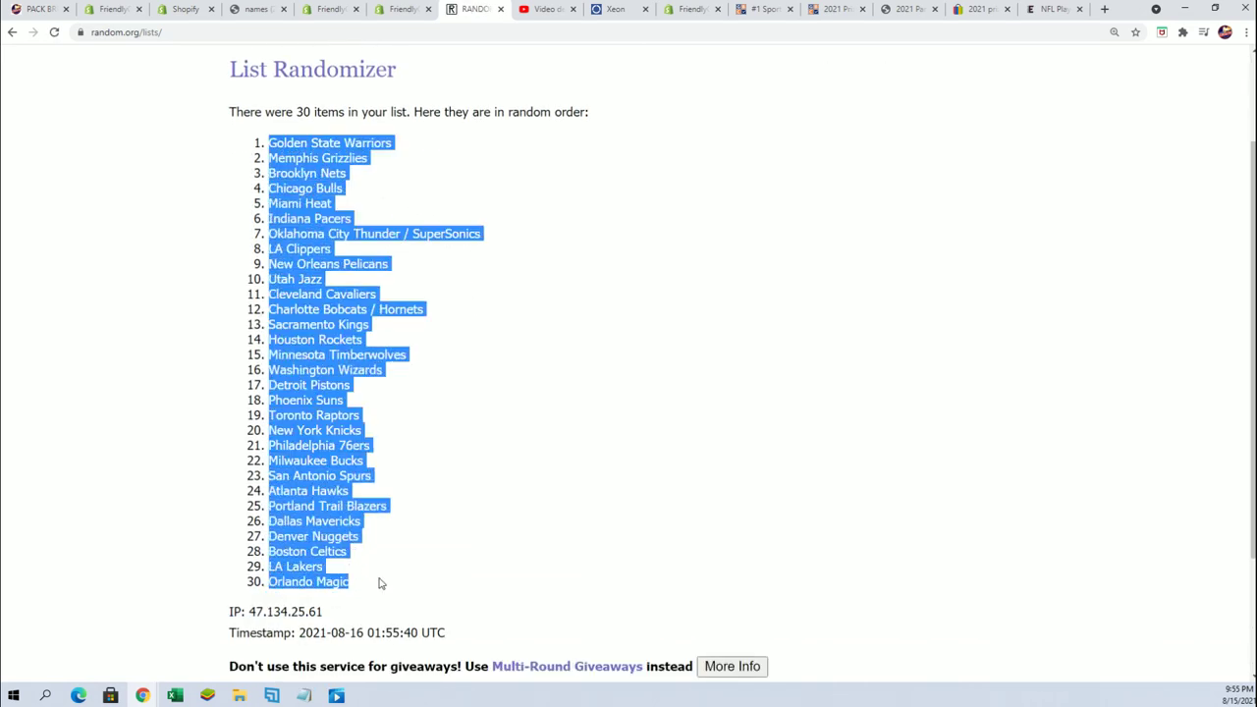
pyautogui.rightClick(331, 513)
pyautogui.click(363, 522)
pyautogui.scroll(-2, 415, 550)
pyautogui.scroll(2, 462, 610)
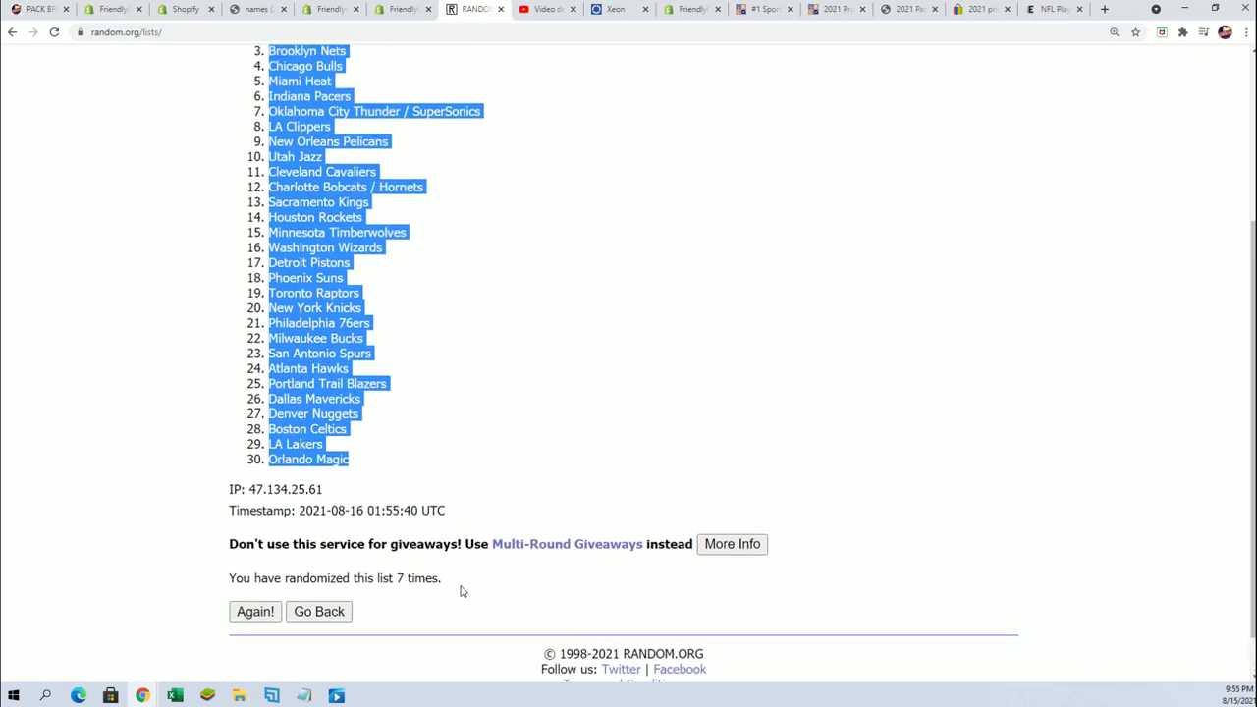
pyautogui.hotkey('alt', 'Tab')
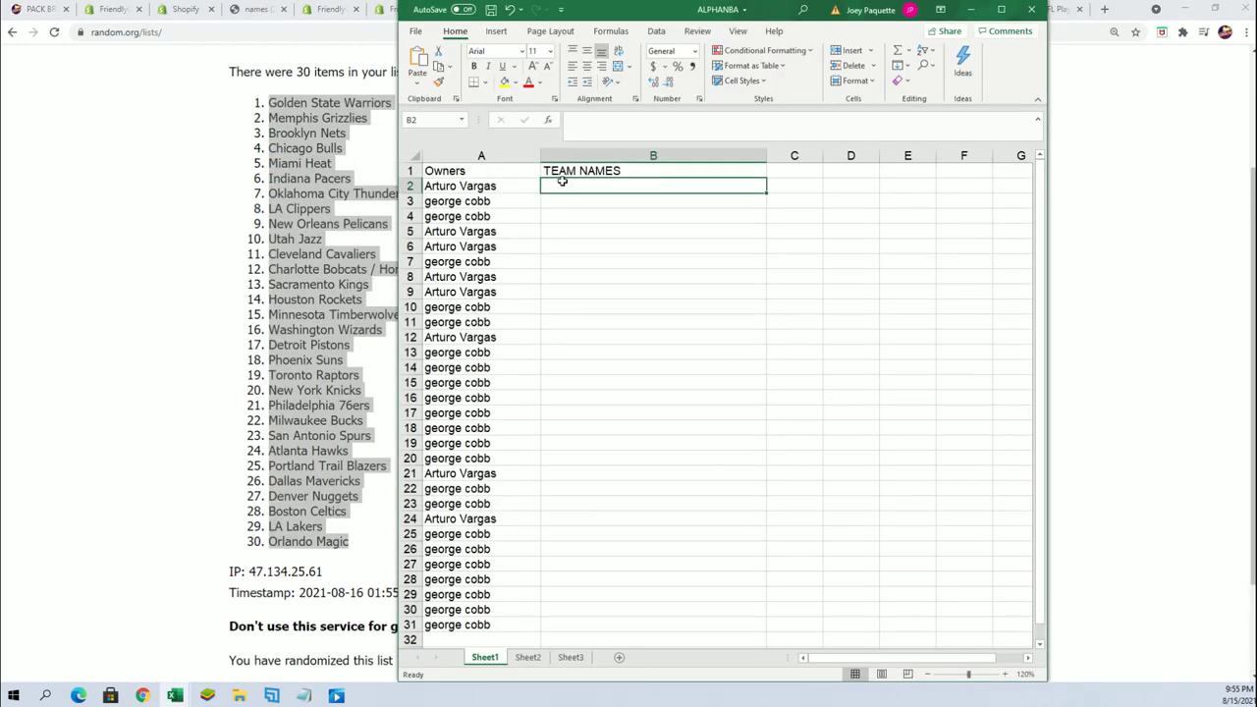
# Paste the shuffled teams into B2 as plain text via Paste Special
pyautogui.rightClick(552, 186)
pyautogui.click(588, 276)
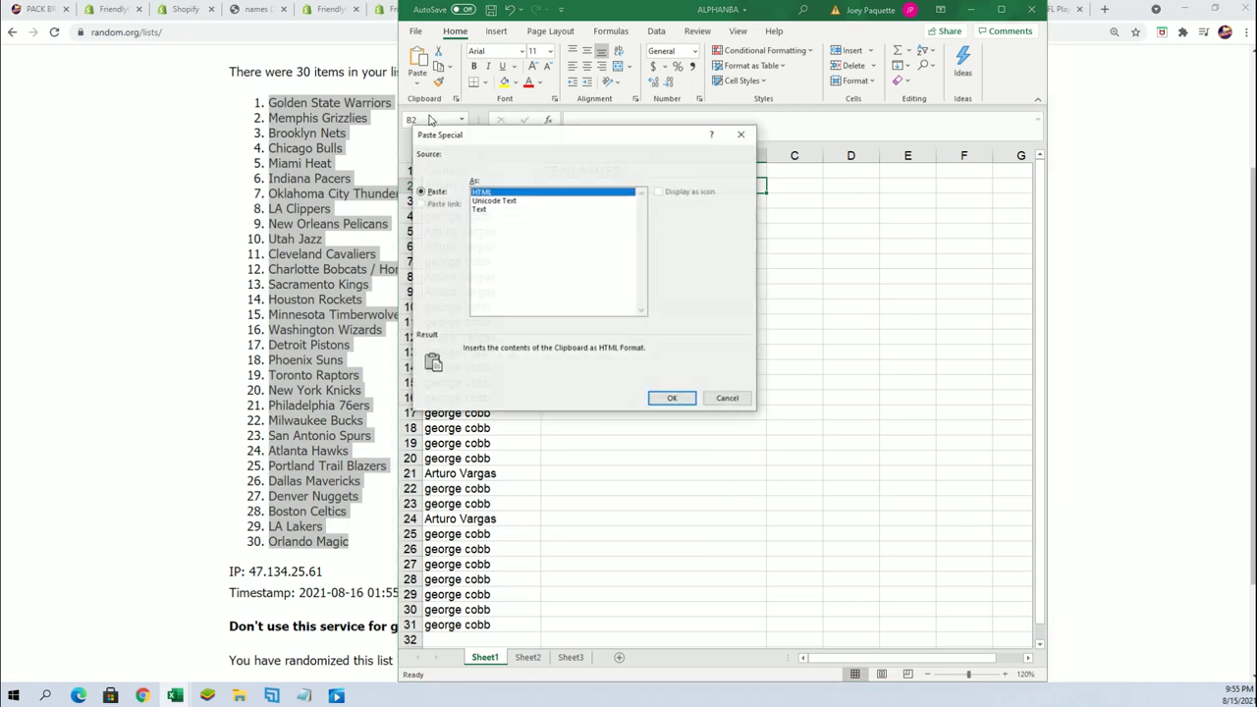
pyautogui.click(478, 210)
pyautogui.click(673, 400)
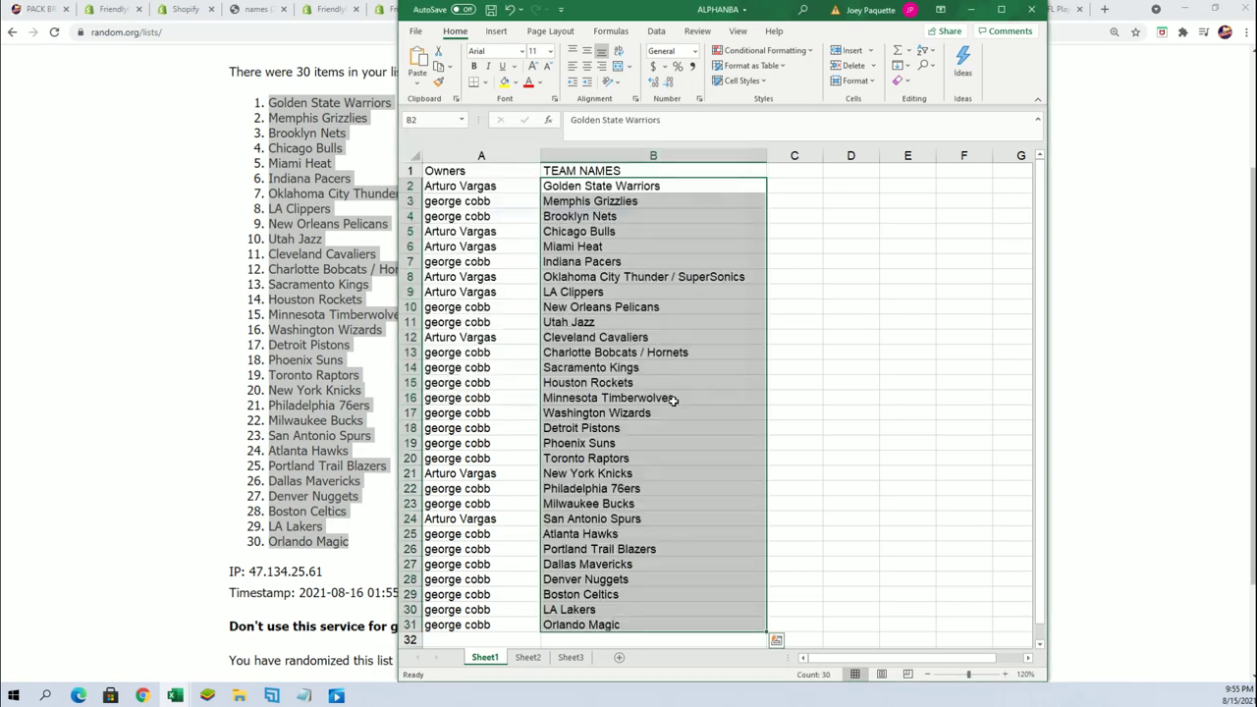
# Narrow the Owners column A to fit the names
pyautogui.click(496, 155)
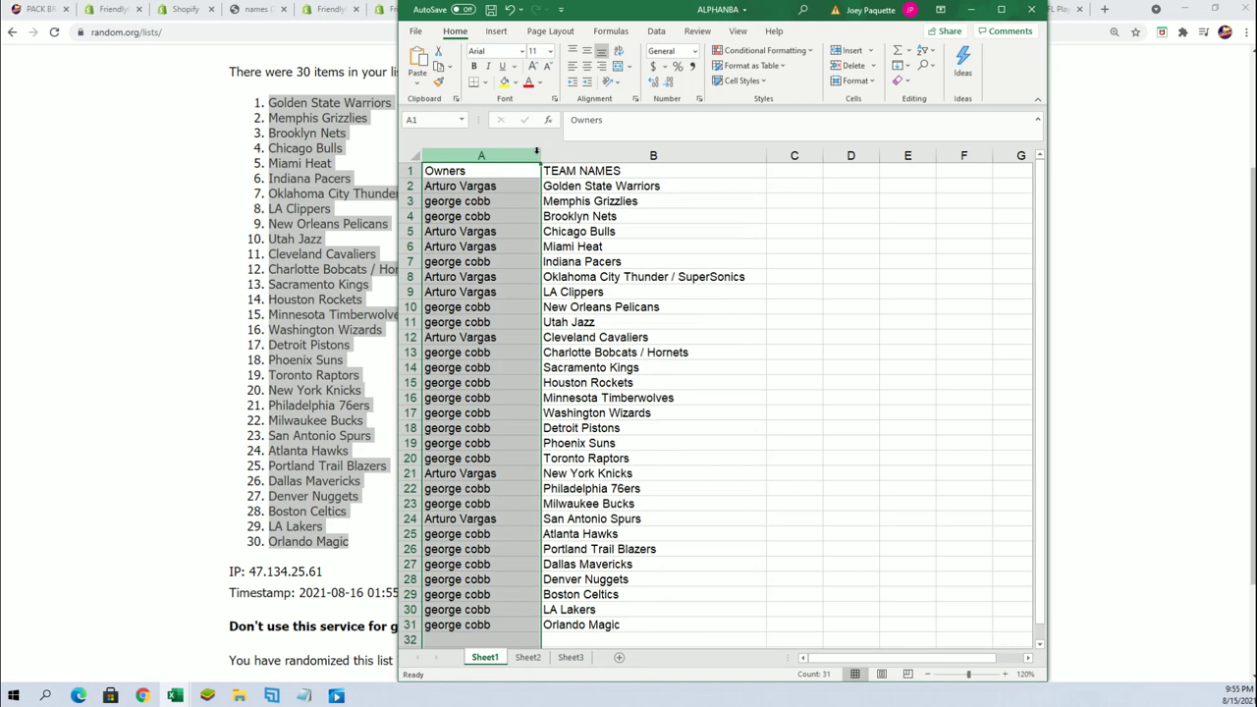
pyautogui.moveTo(540, 157); pyautogui.dragTo(510, 164)
pyautogui.click(497, 186)
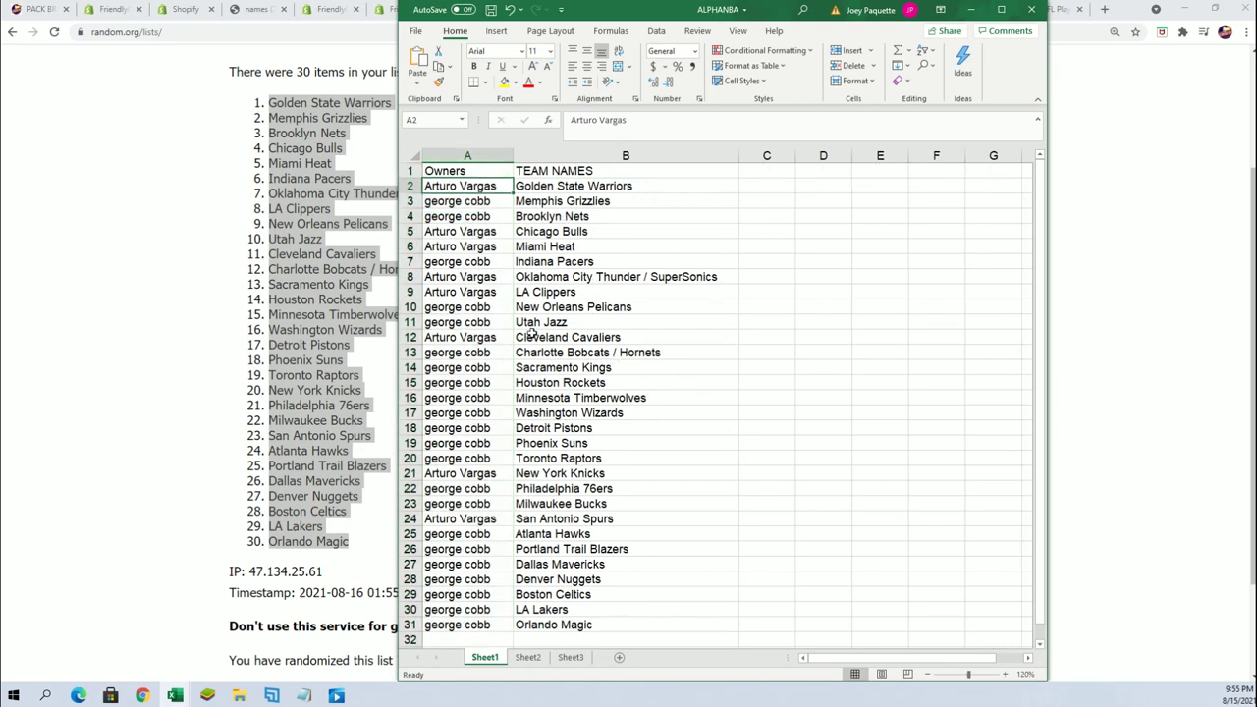
# Spot-check the owner and team pairings around rows 13, 16 and 30
pyautogui.click(508, 354)
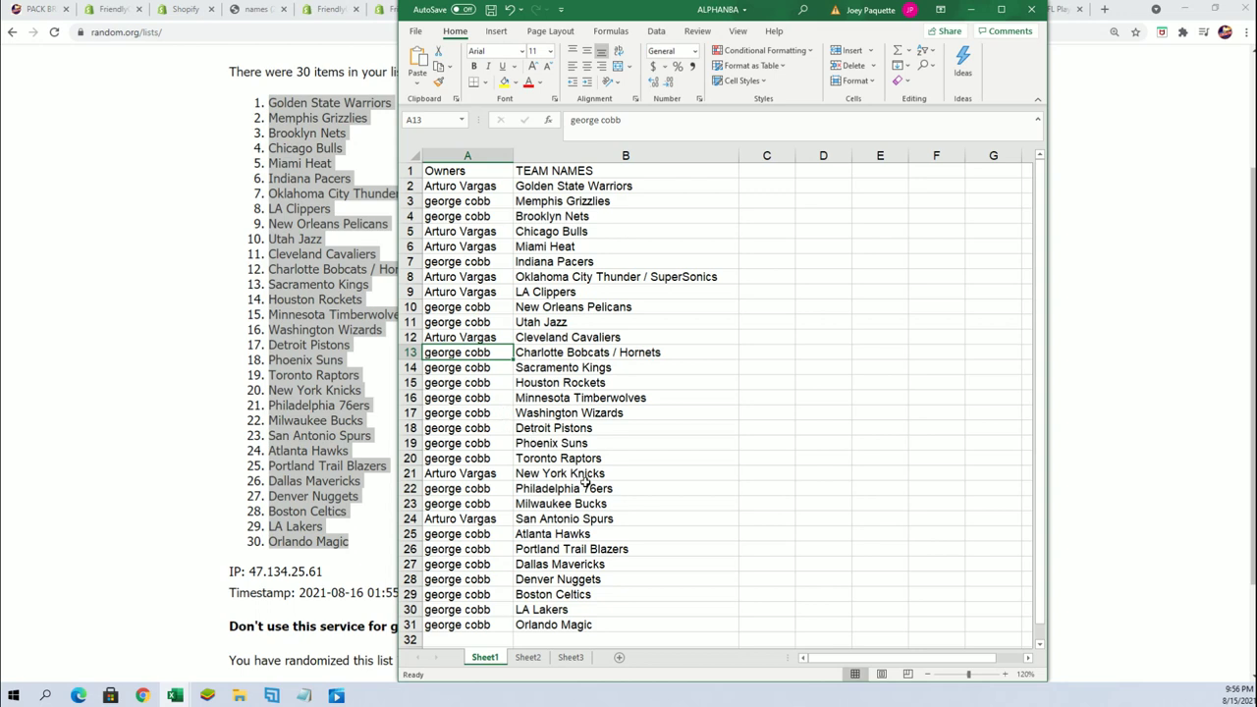
pyautogui.click(568, 397)
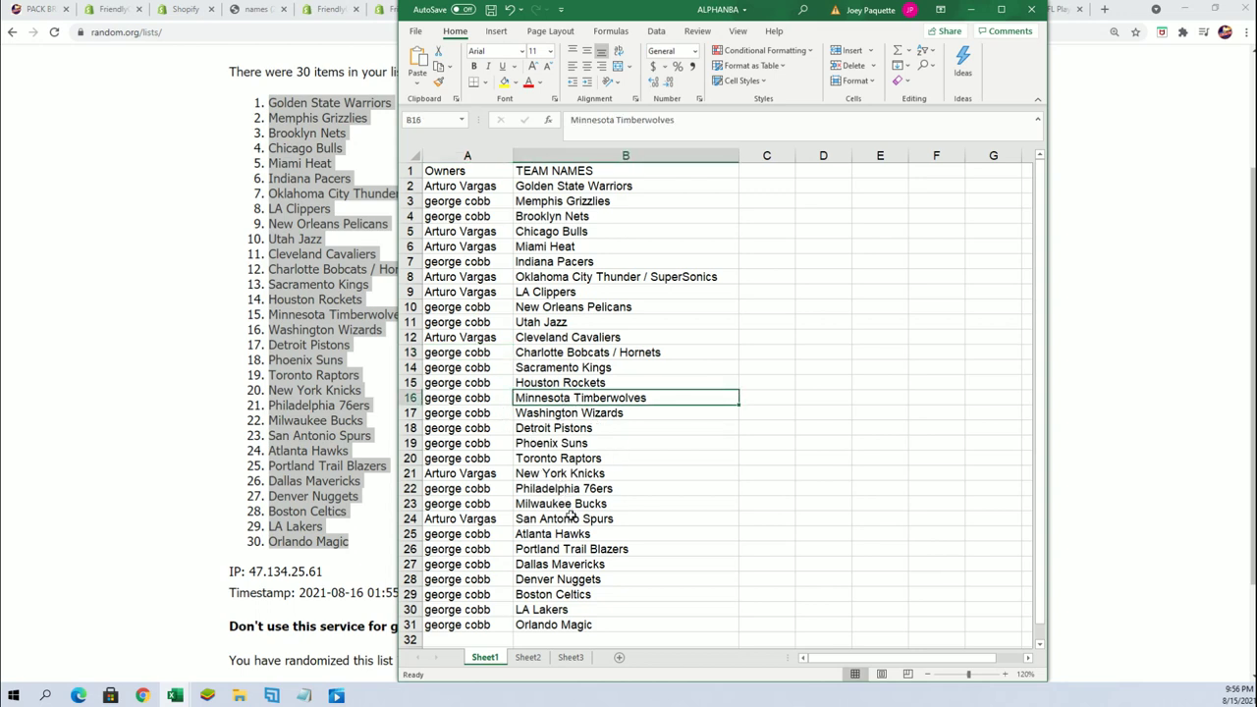
pyautogui.press('Down')
pyautogui.press('Down')
pyautogui.click(530, 609)
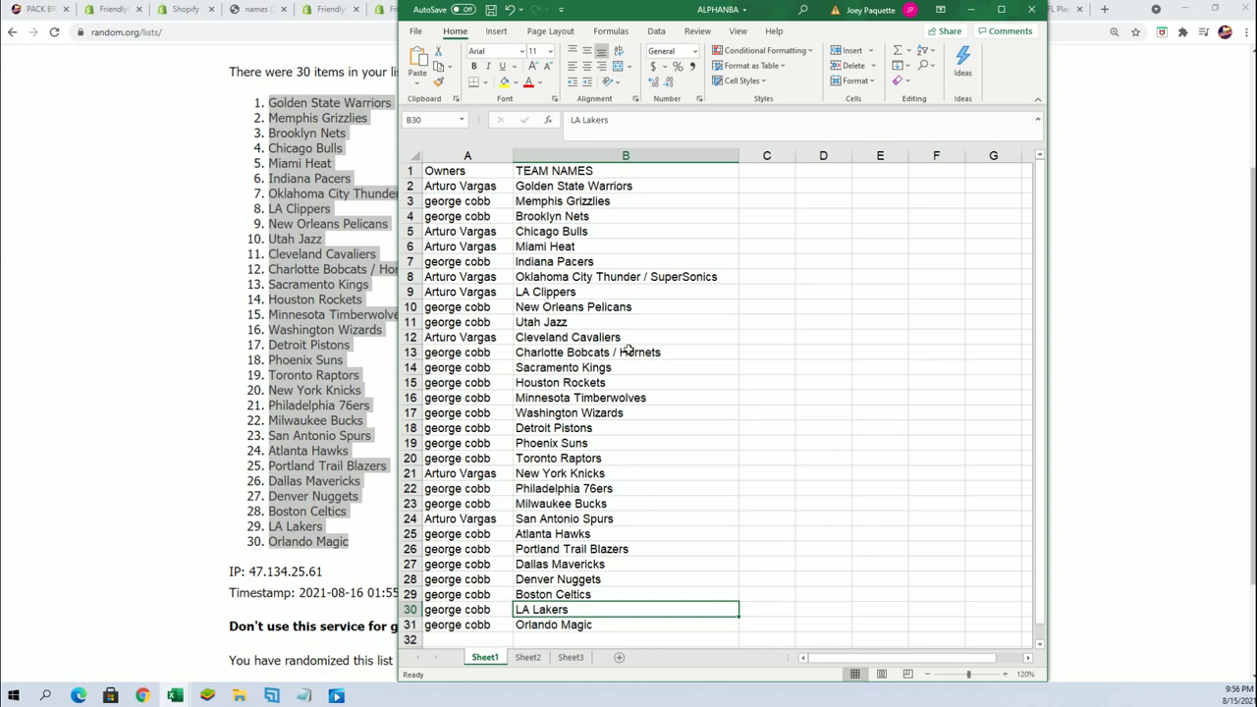
pyautogui.click(481, 369)
# Maximize the workbook and sort B2:B31 A to Z, expanding the selection to owners
pyautogui.click(1001, 9)
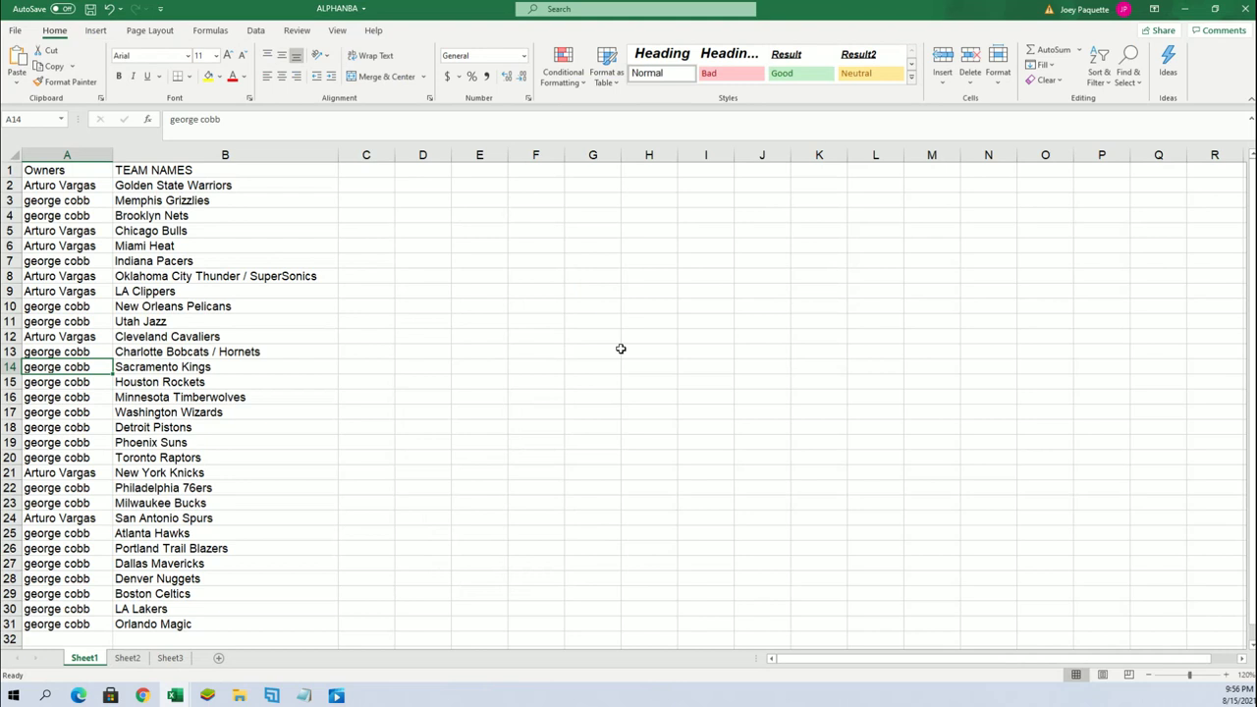
pyautogui.moveTo(162, 186); pyautogui.dragTo(231, 638)
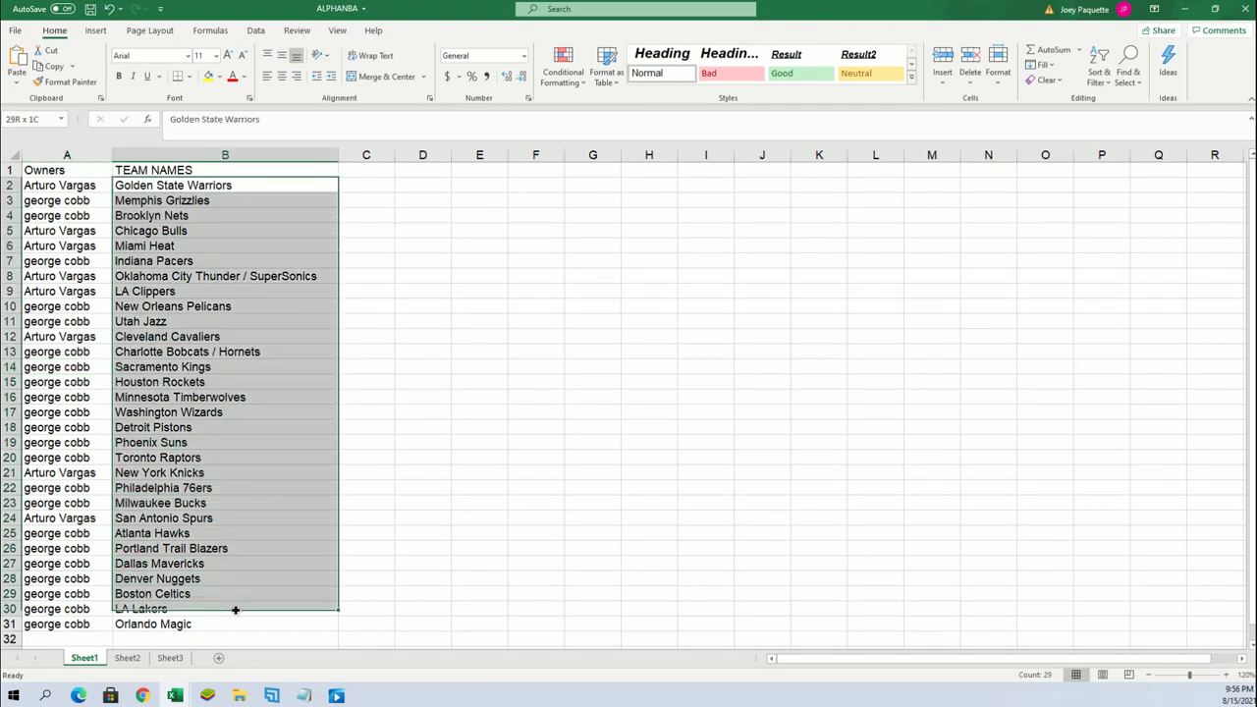
pyautogui.click(1099, 74)
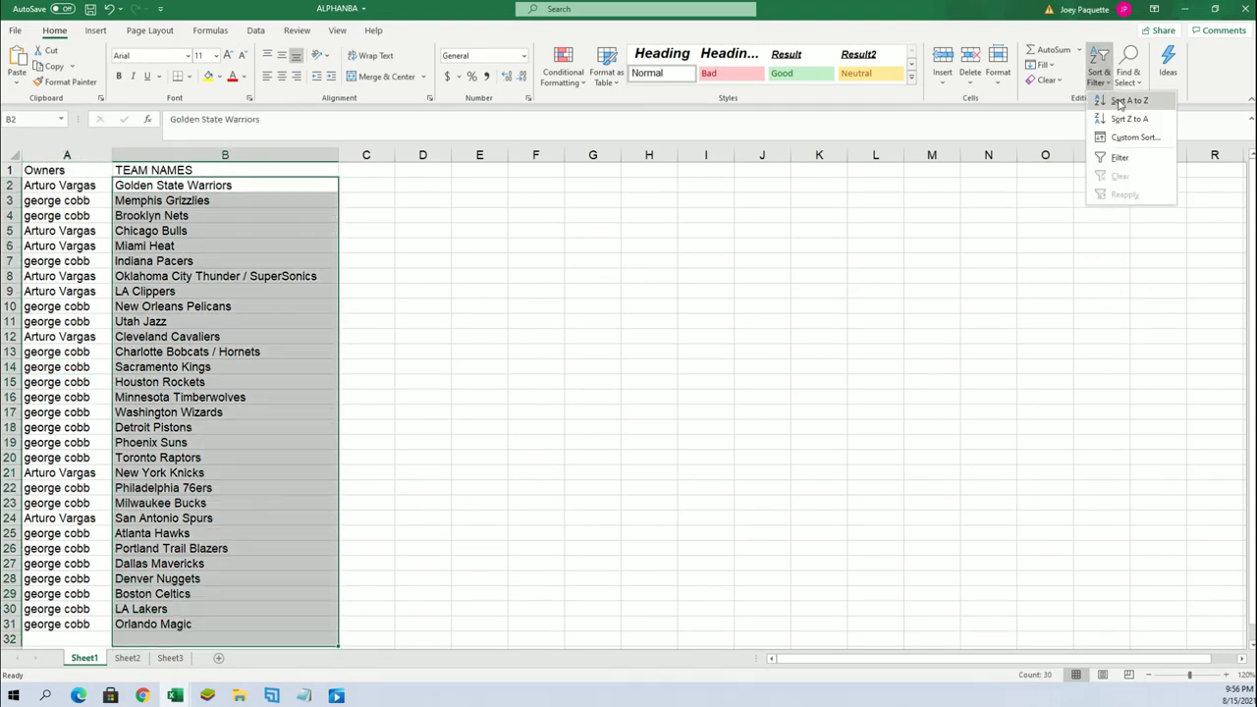
pyautogui.click(1105, 102)
pyautogui.click(1113, 382)
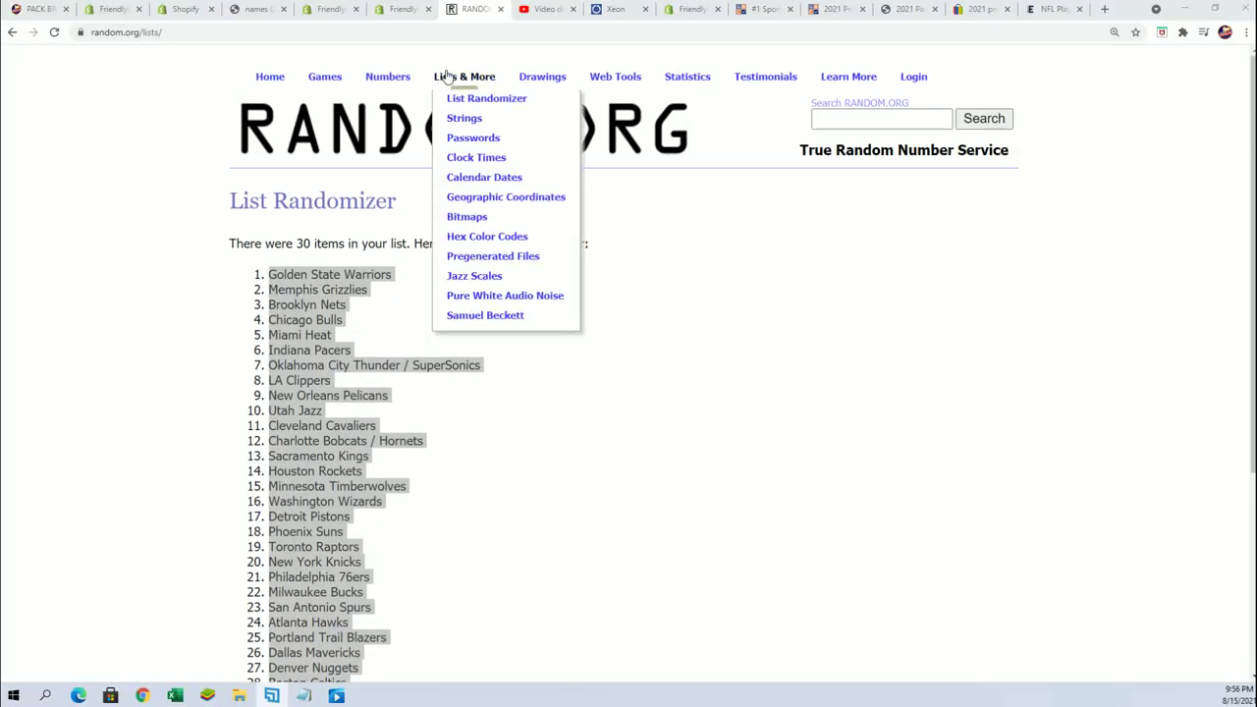
# Start a fresh List Randomizer with the pack numbers 1–4 and randomize them
pyautogui.click(472, 100)
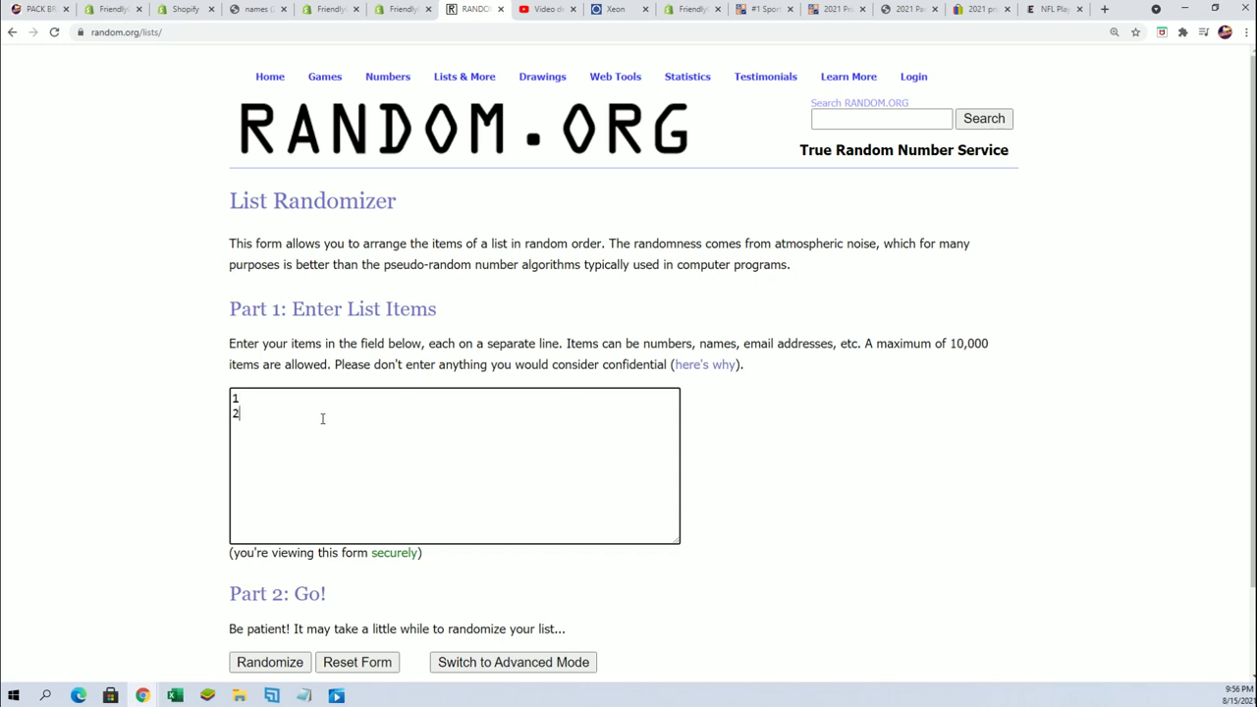
pyautogui.scroll(-1, 160, 508)
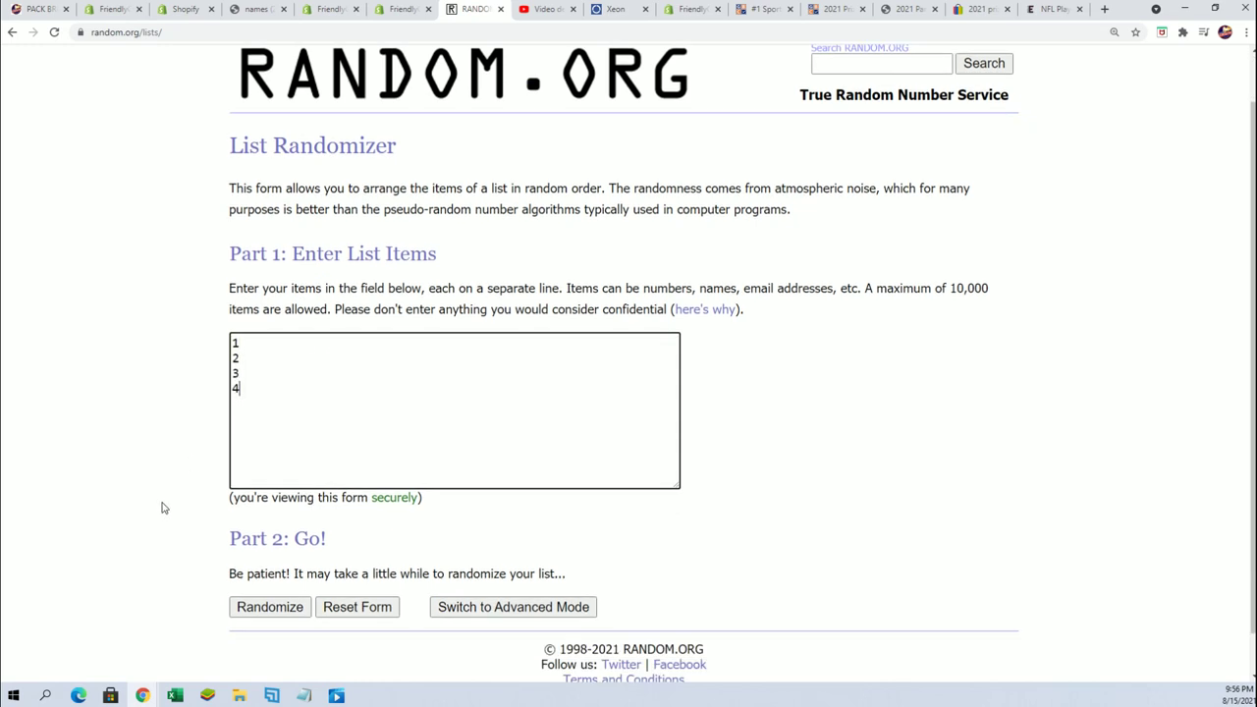
pyautogui.click(270, 563)
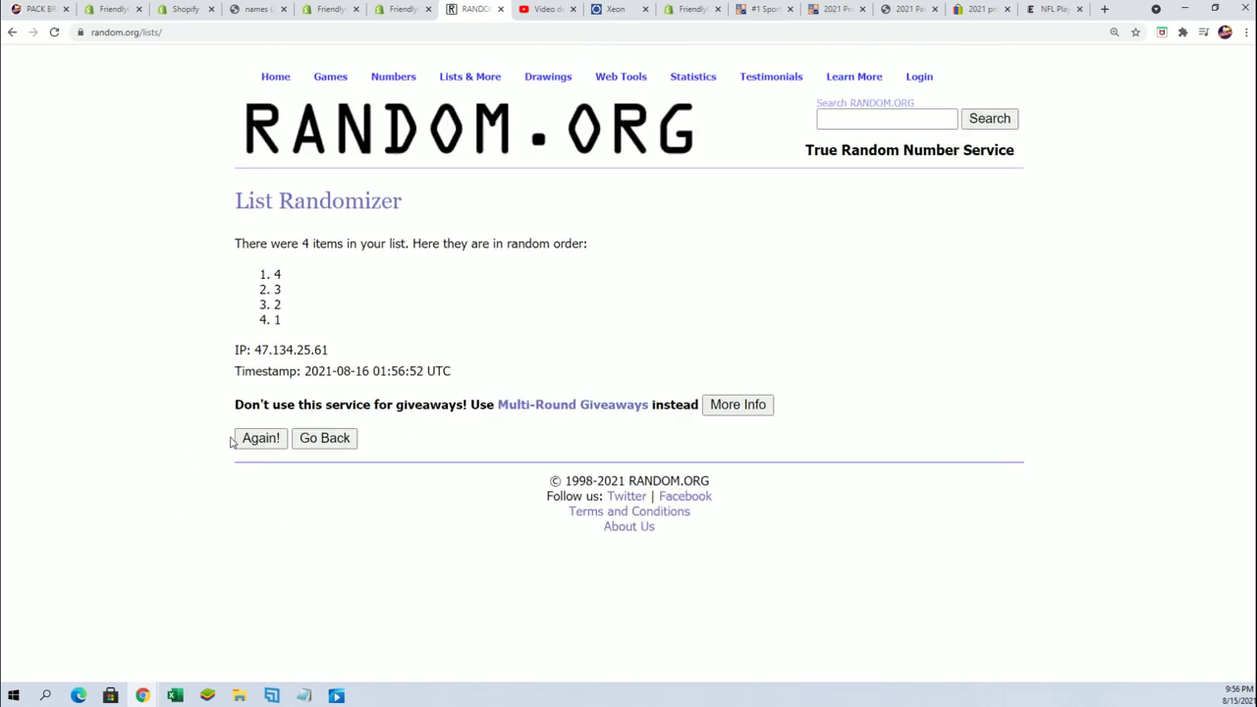
# Reshuffle the pack numbers repeatedly, ending in the order 4, 3, 1, 2
pyautogui.click(246, 439)
pyautogui.click(262, 475)
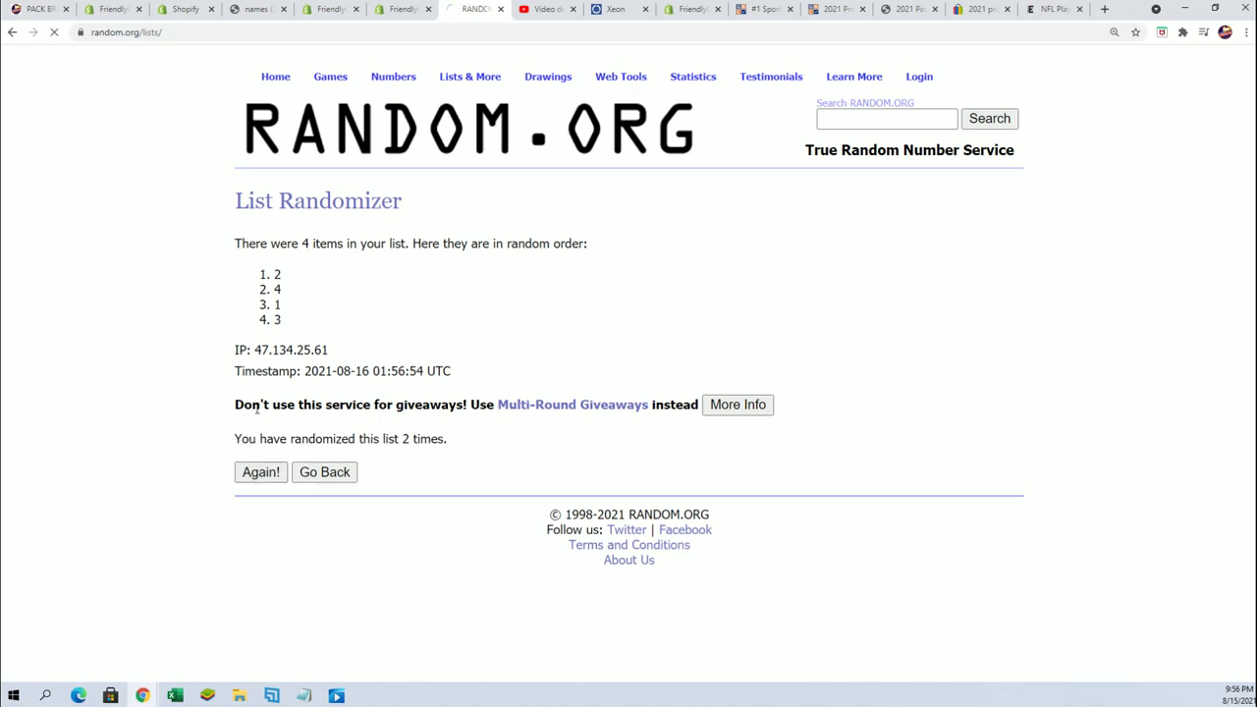
pyautogui.click(258, 472)
pyautogui.click(264, 471)
pyautogui.click(275, 476)
pyautogui.click(269, 473)
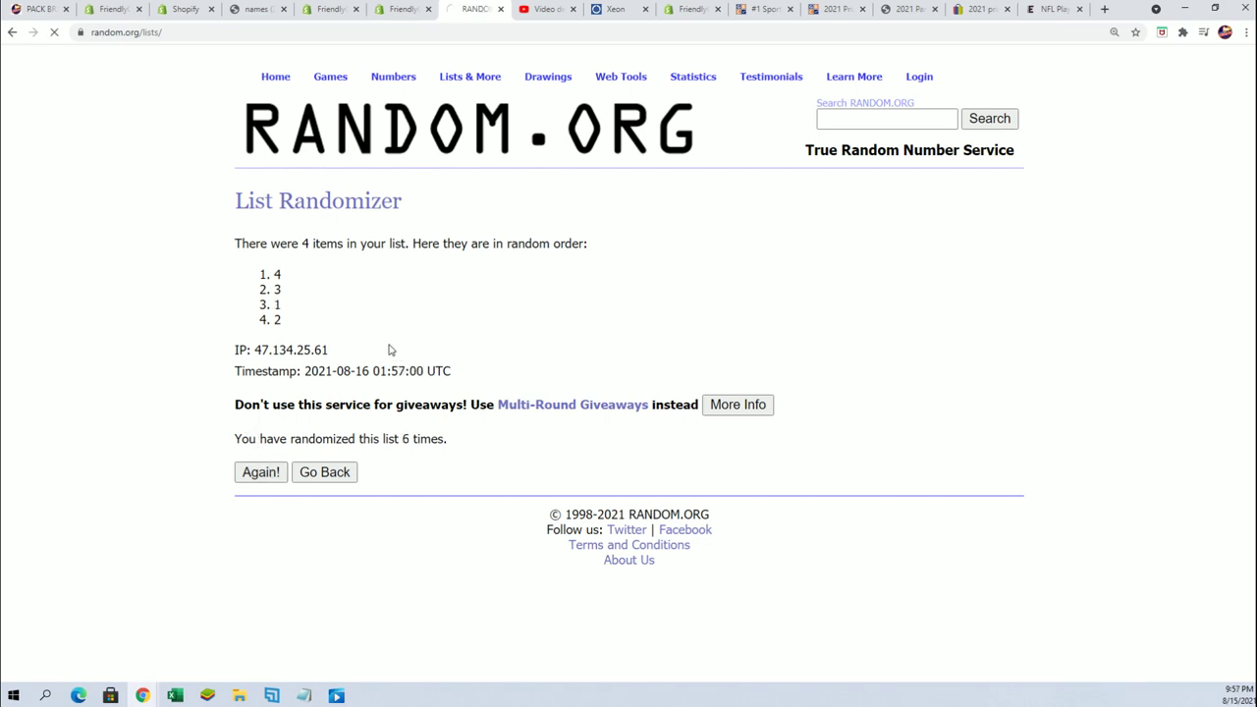